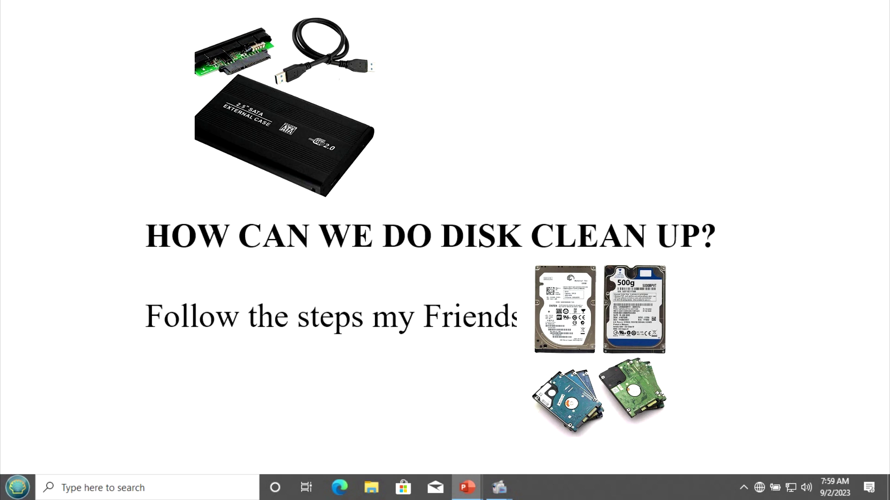
- Advance the slide show past the drive images and the final slide to the end-of-show screen
key(Left)
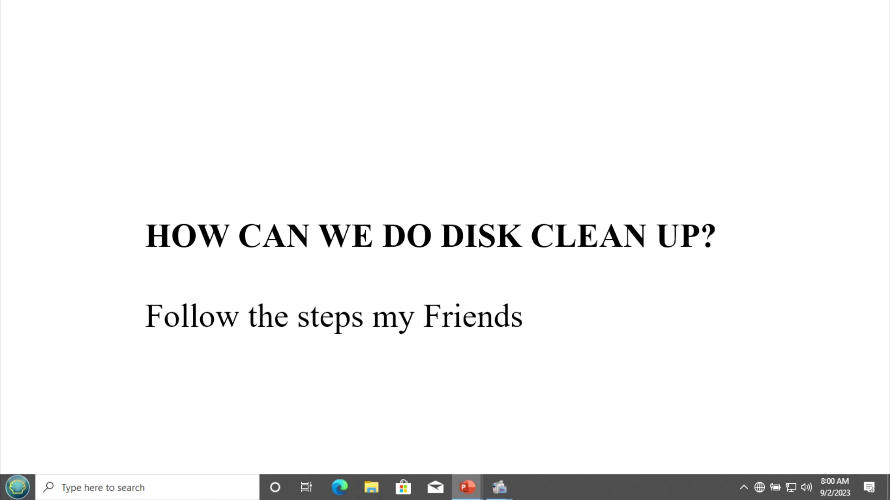
key(Right)
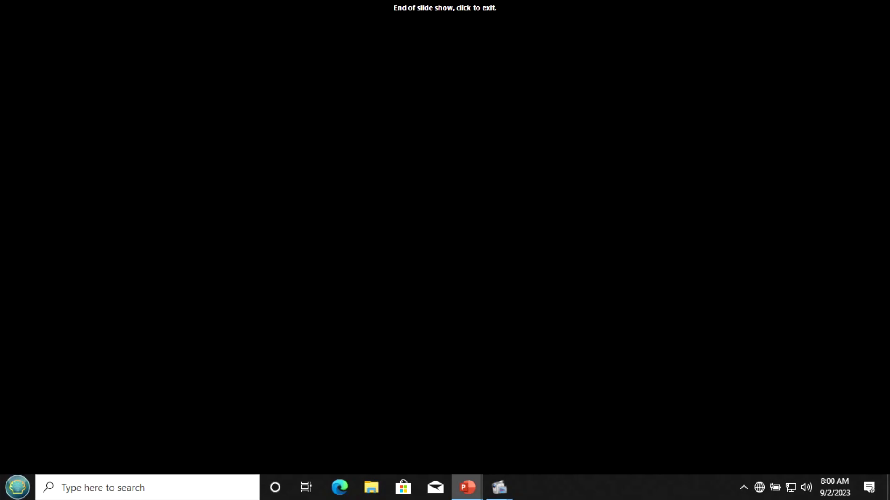
- Exit the finished slide show and minimize the PowerPoint window
click(431, 182)
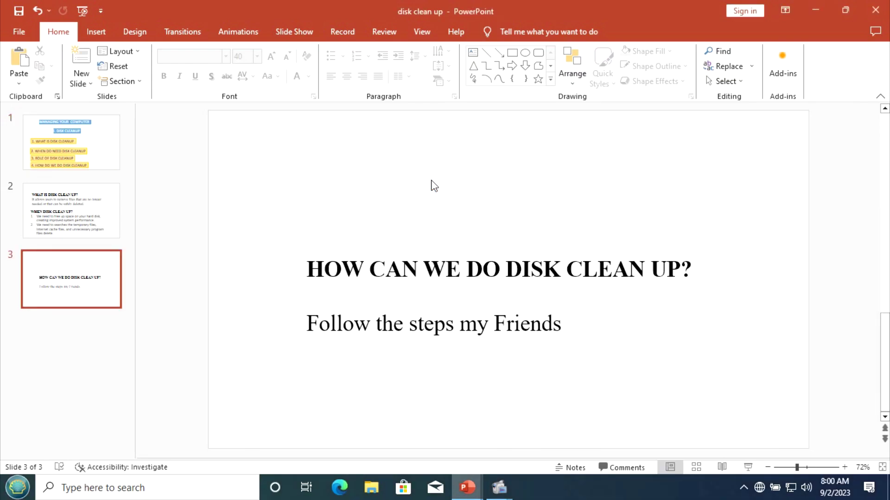
click(817, 12)
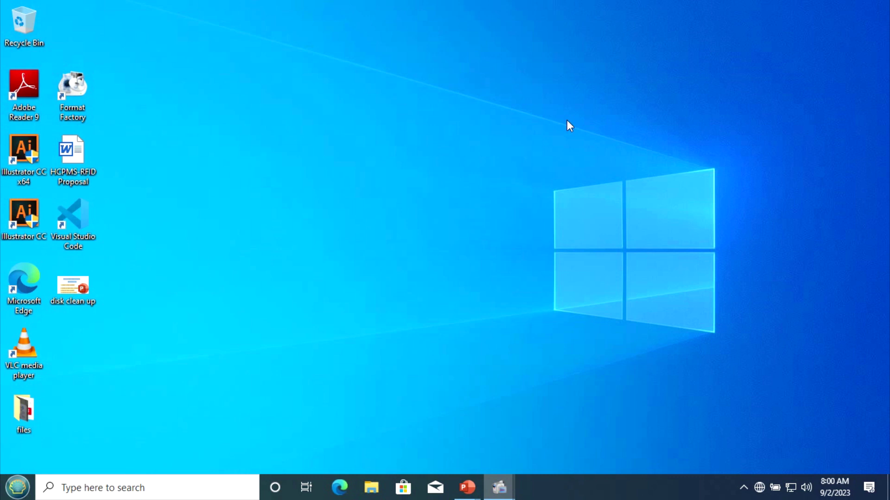
- Retype 'WIN+R' in the Presentation2 slide's text box, then minimize PowerPoint and open Run
key(super+r)
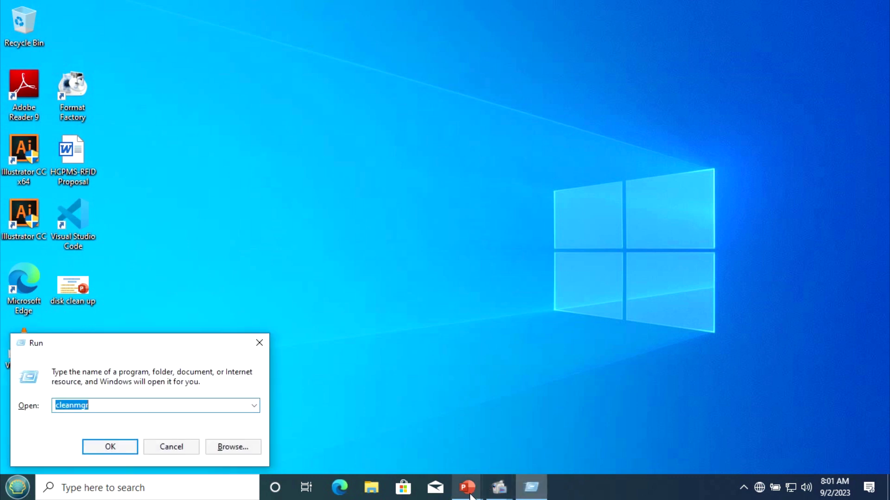
mouse_move(467, 488)
click(536, 459)
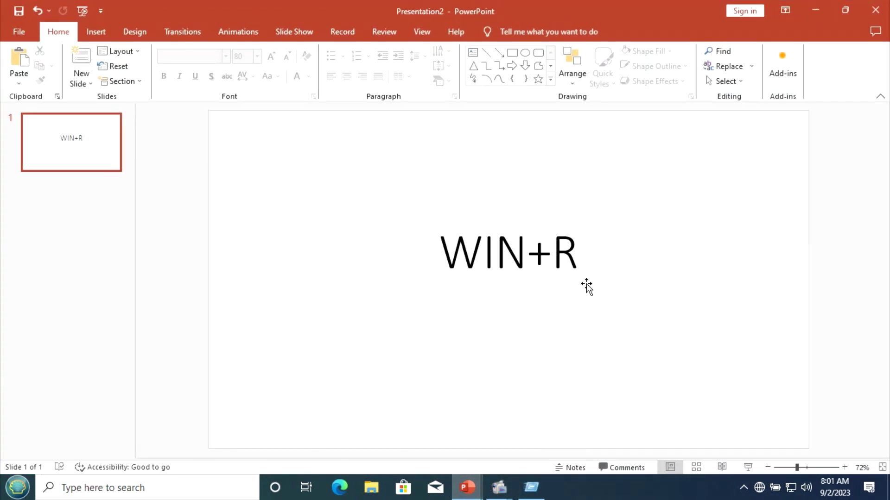
click(569, 245)
key(ctrl+a)
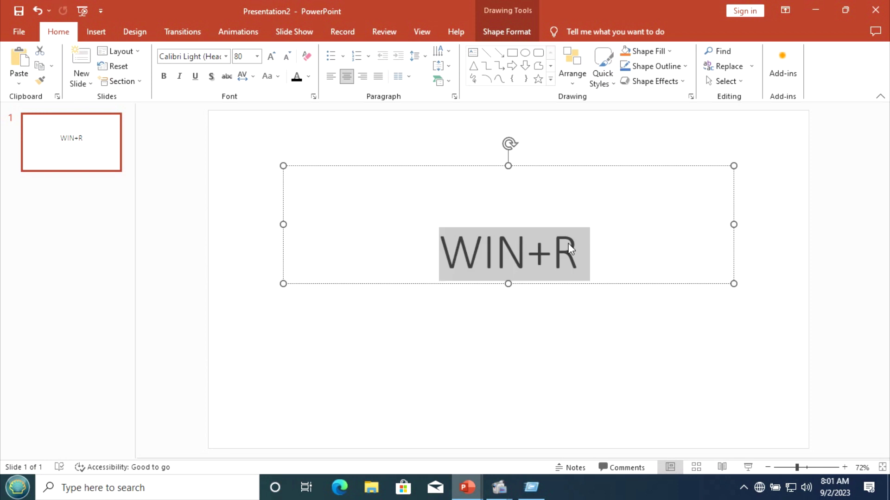
text(WIN+)
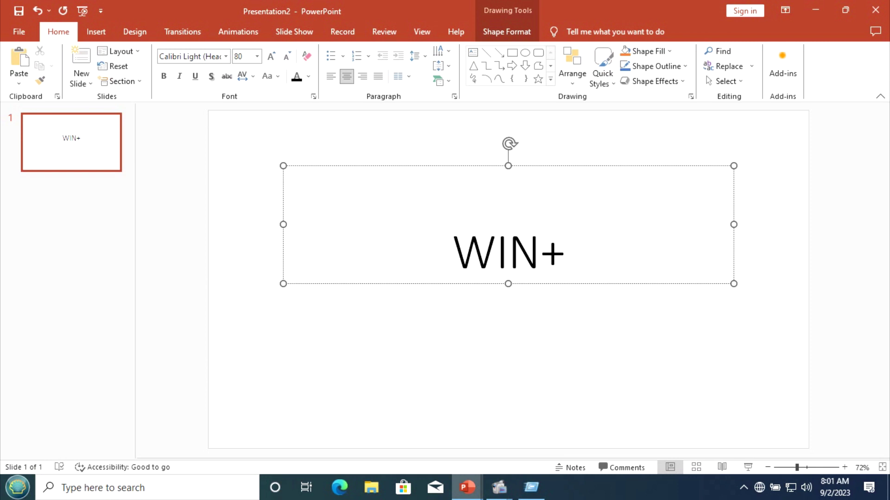
text(R)
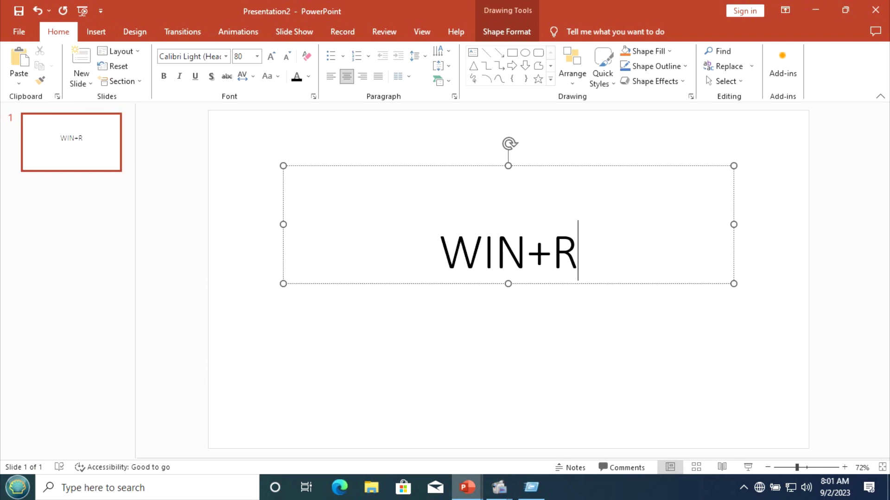
click(553, 334)
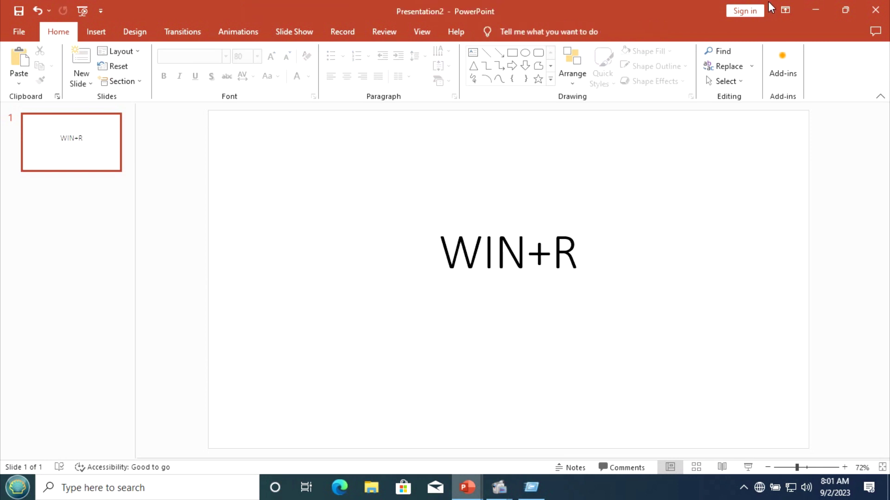
click(816, 9)
key(super+r)
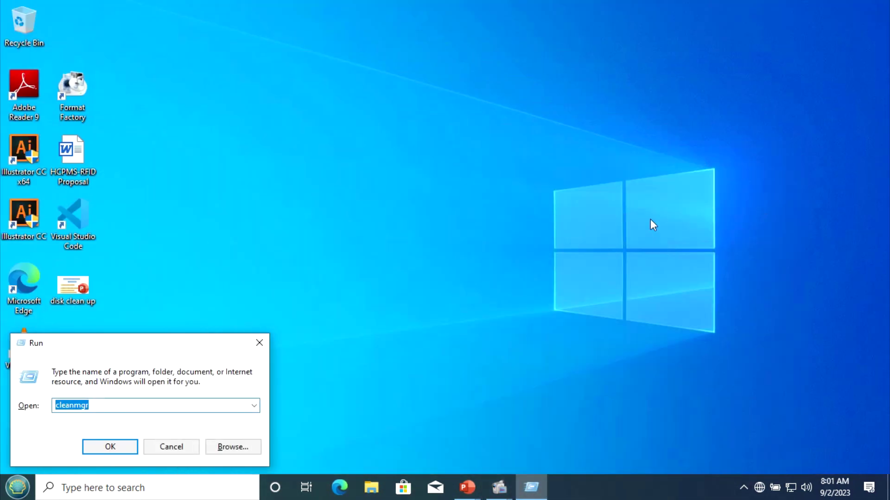
- Replace the Run dialog's command with %temp% and run it to open the Temp folder
click(650, 219)
key(alt+Tab)
click(105, 403)
key(BackSpace)
key(BackSpace)
key(BackSpace)
key(BackSpace)
key(BackSpace)
key(BackSpace)
key(BackSpace)
key(BackSpace)
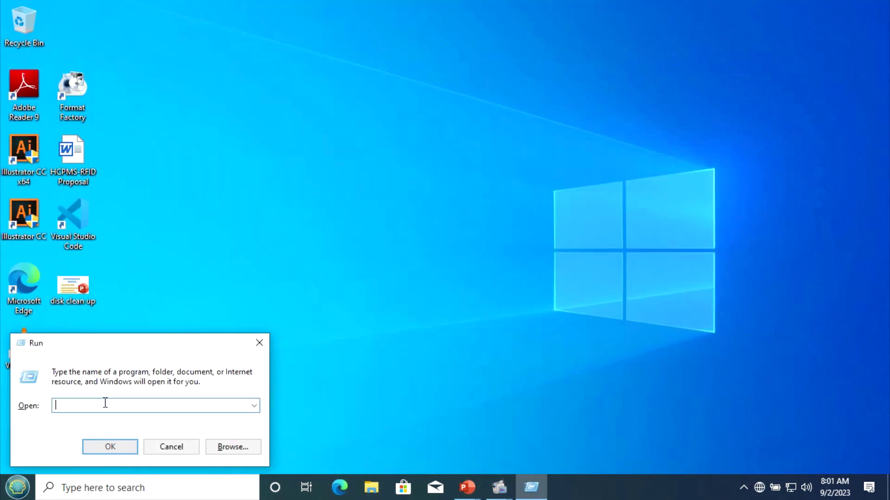
text(%%)
key(Left)
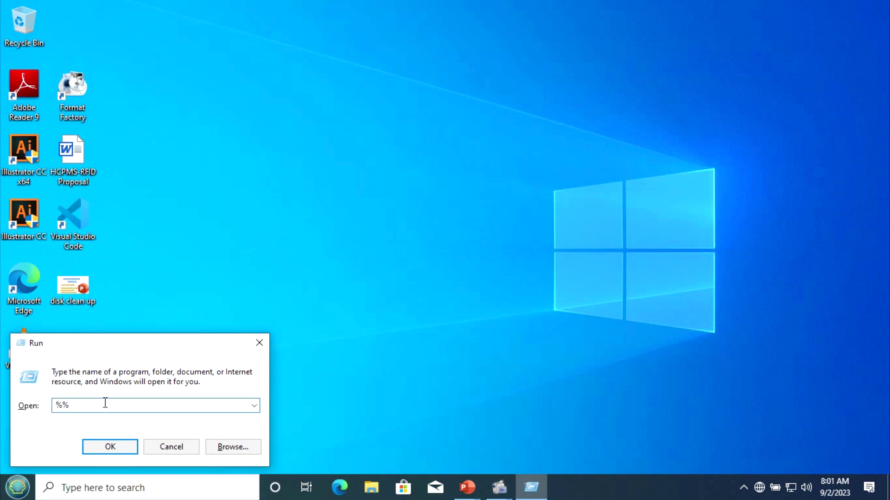
text(temp)
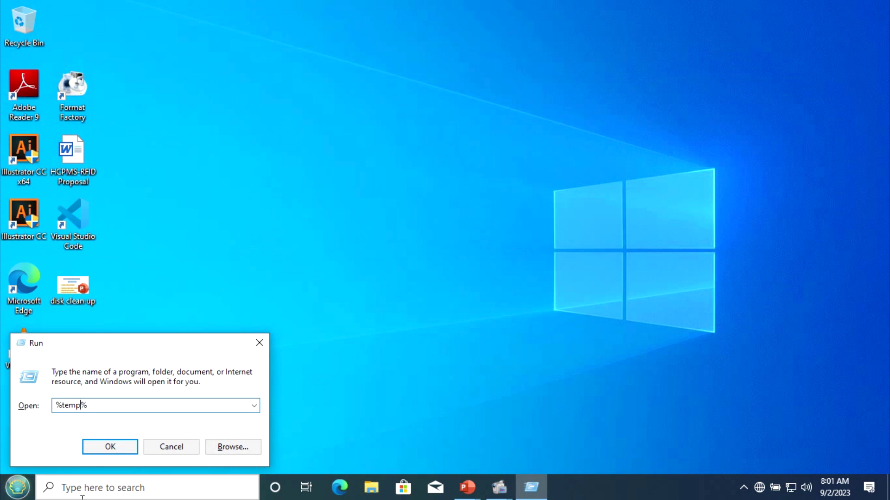
click(127, 454)
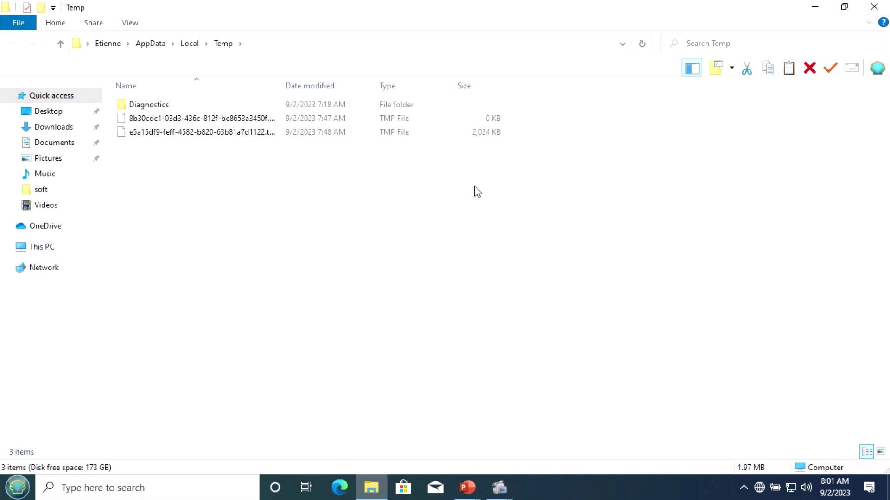
- Select the Temp folder contents, then refresh the folder listing
key(ctrl+a)
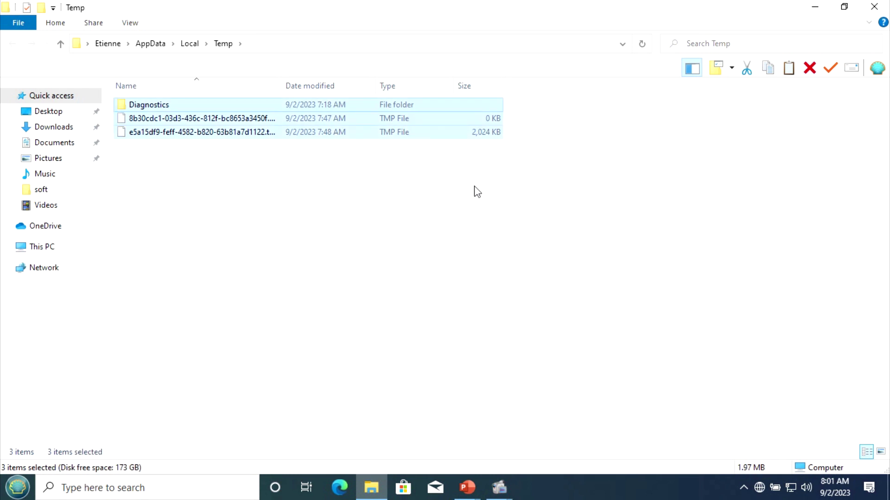
click(477, 192)
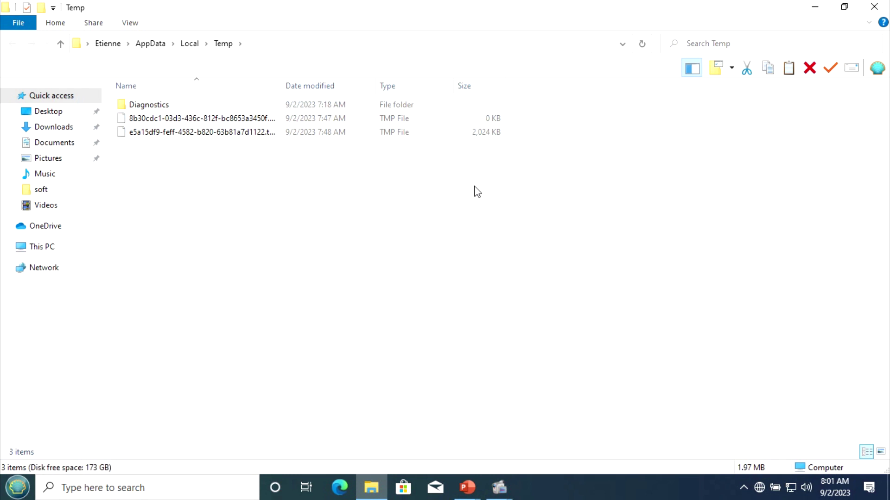
right_click(474, 187)
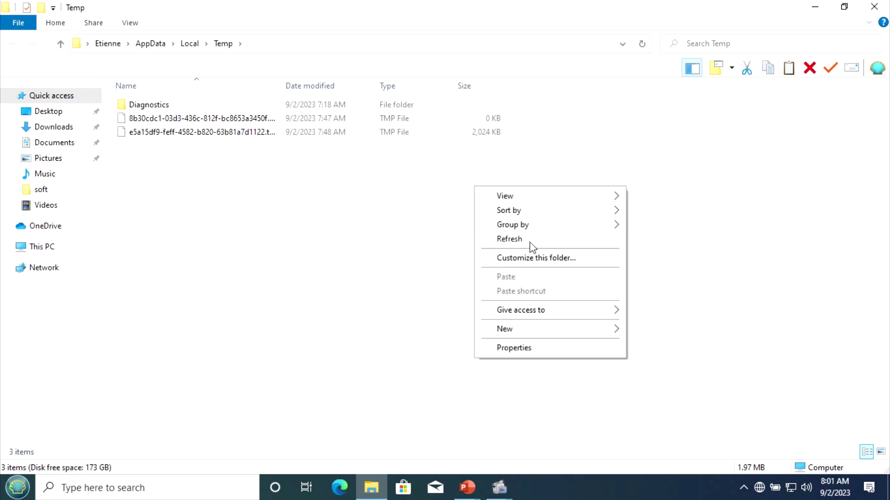
click(531, 245)
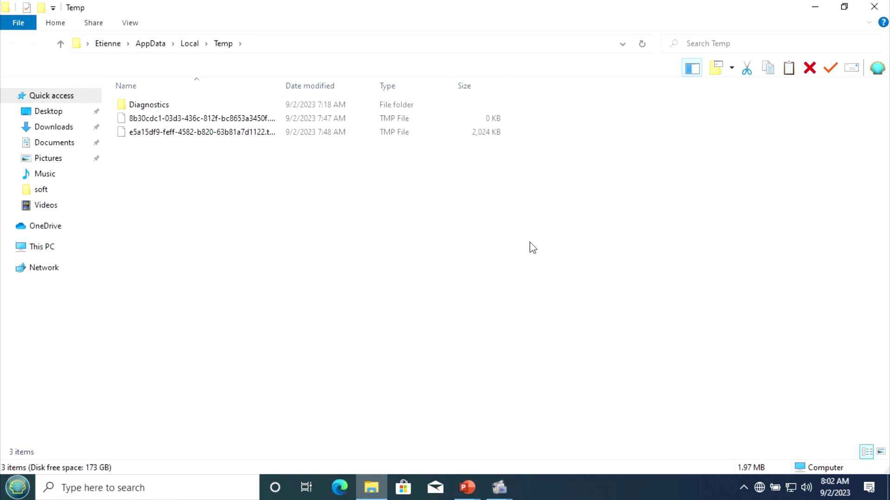
- Permanently delete all Temp items, skipping every in-use file, and close the Temp window
key(ctrl+a)
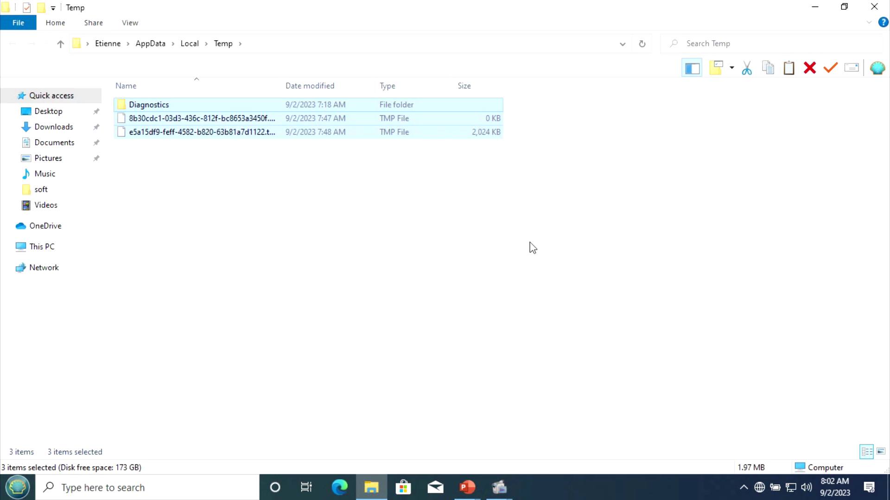
key(shift+Delete)
key(Return)
click(396, 201)
click(417, 218)
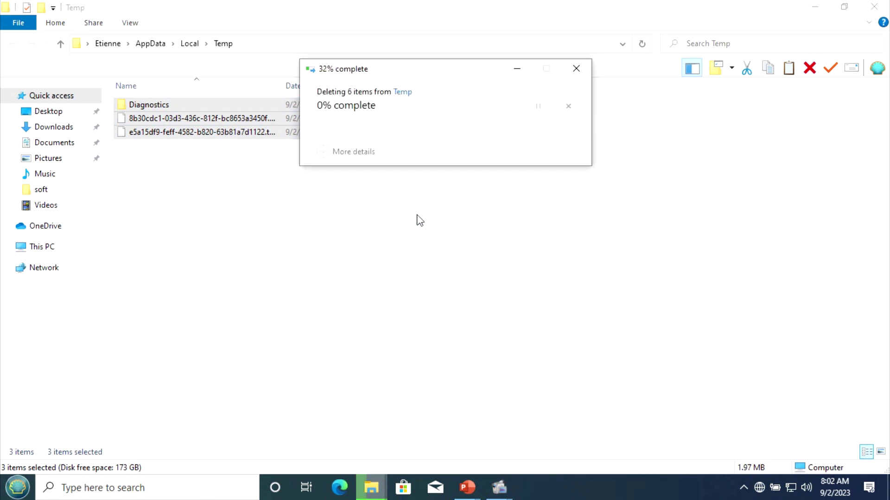
click(411, 201)
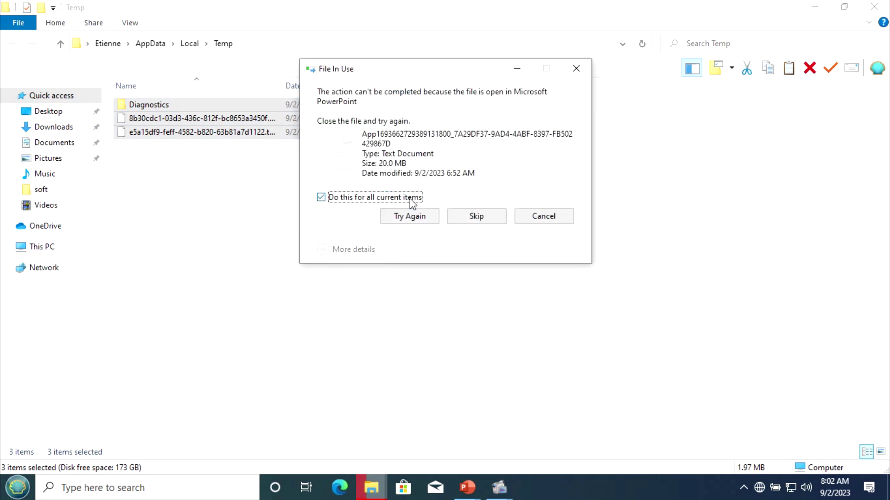
click(473, 222)
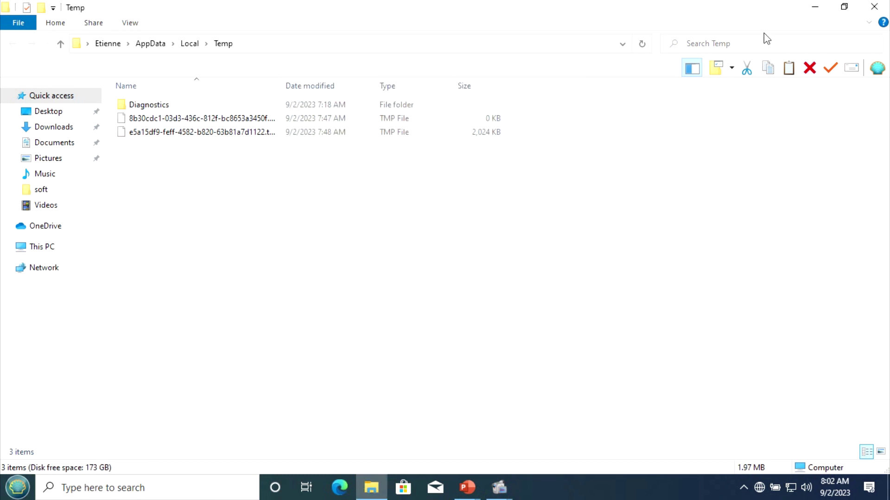
click(877, 7)
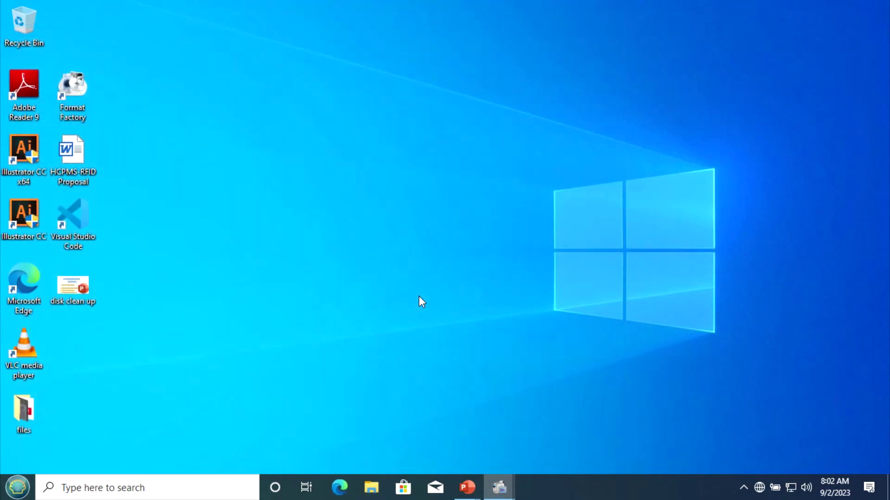
- Replace the Presentation2 slide's WIN+R text with the title 'SHIFT+DELETE'
mouse_move(467, 487)
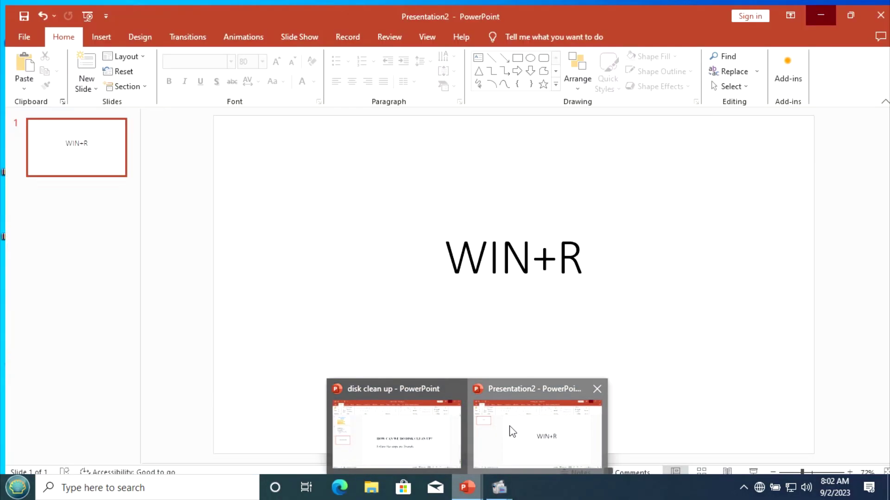
click(508, 429)
click(564, 249)
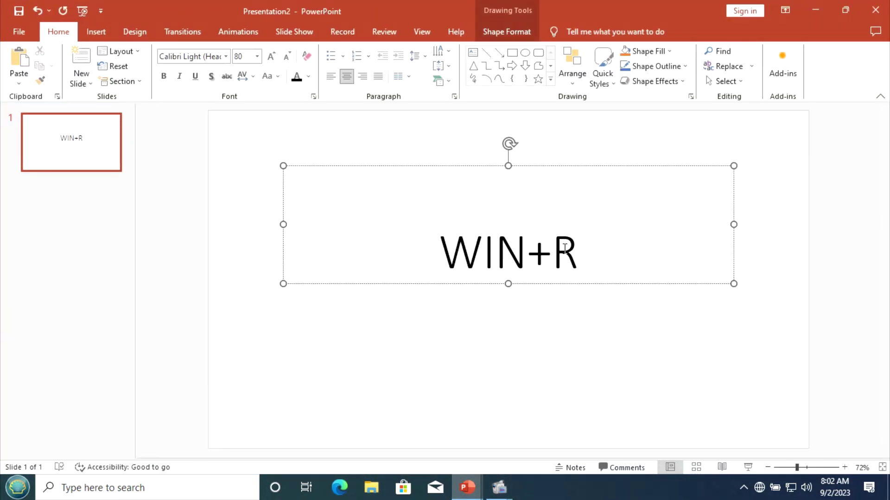
key(ctrl+a)
text(SHI)
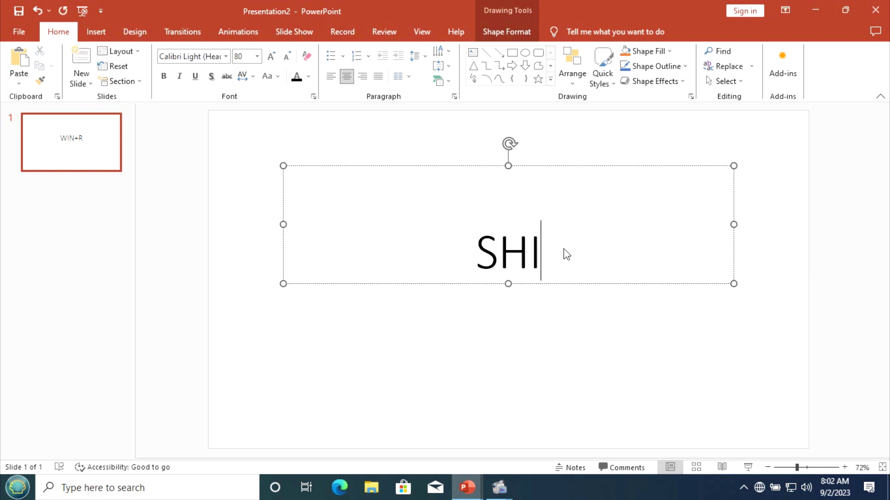
text(FT+)
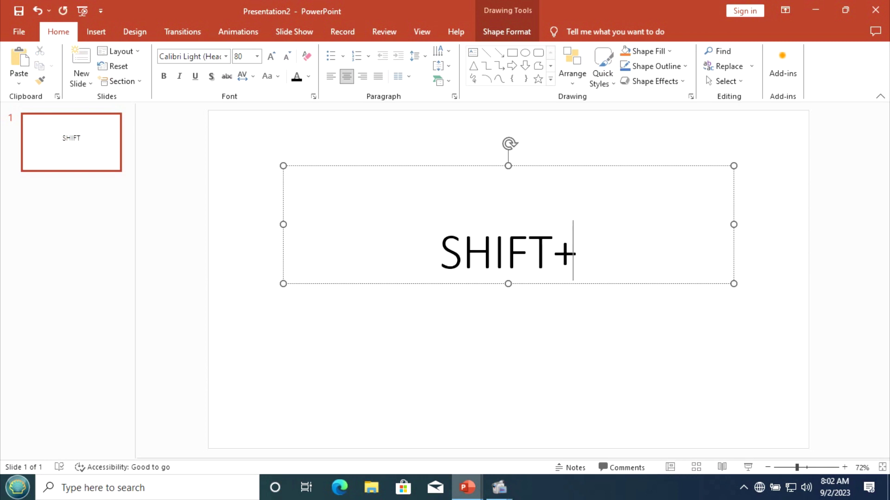
text(DELETE)
key(BackSpace)
key(BackSpace)
key(BackSpace)
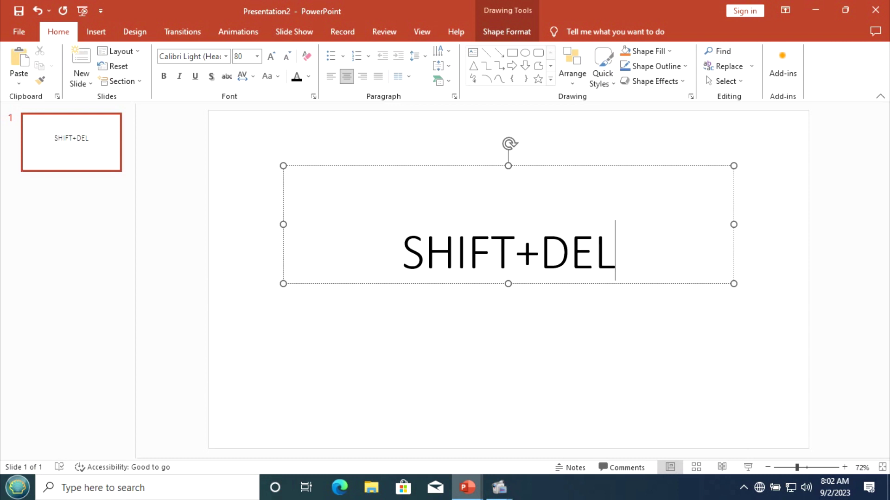
text(ETE)
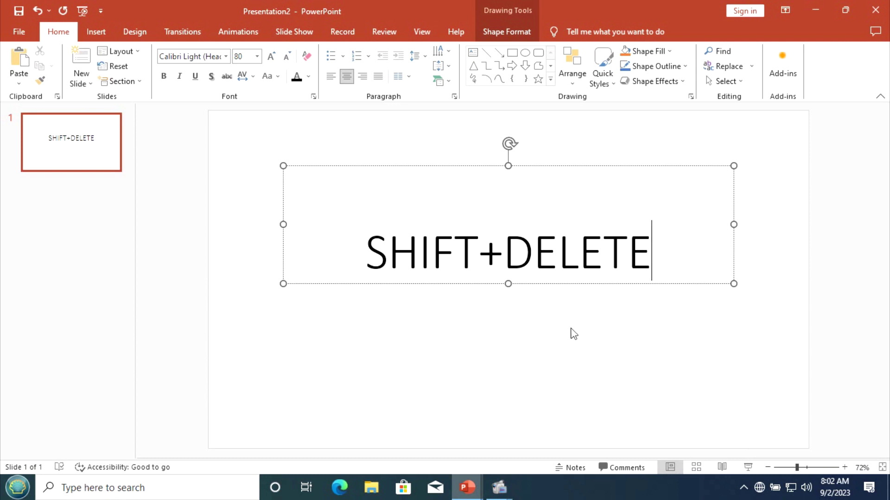
click(555, 329)
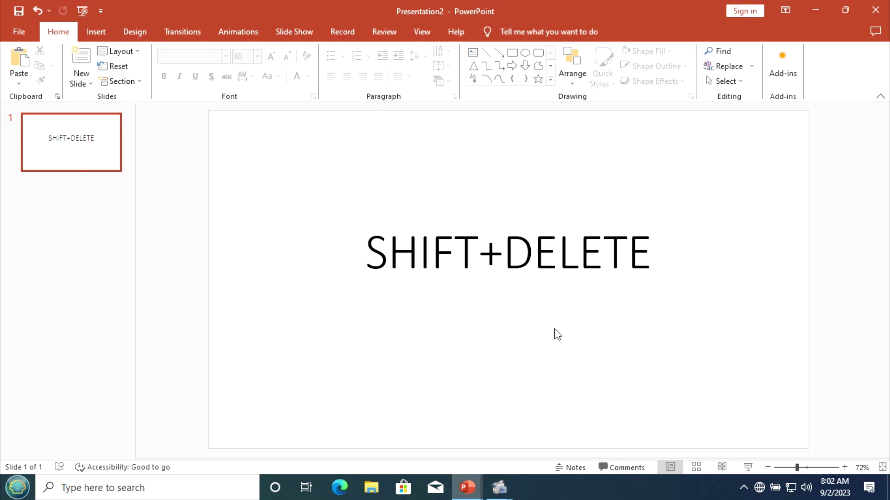
- Delete the SHIFT+DELETE title text and minimize PowerPoint
click(574, 236)
click(610, 284)
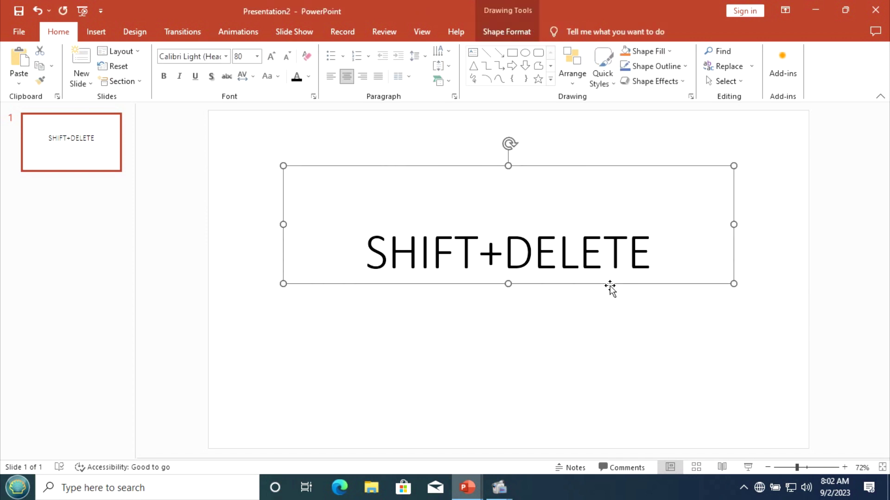
key(shift+Delete)
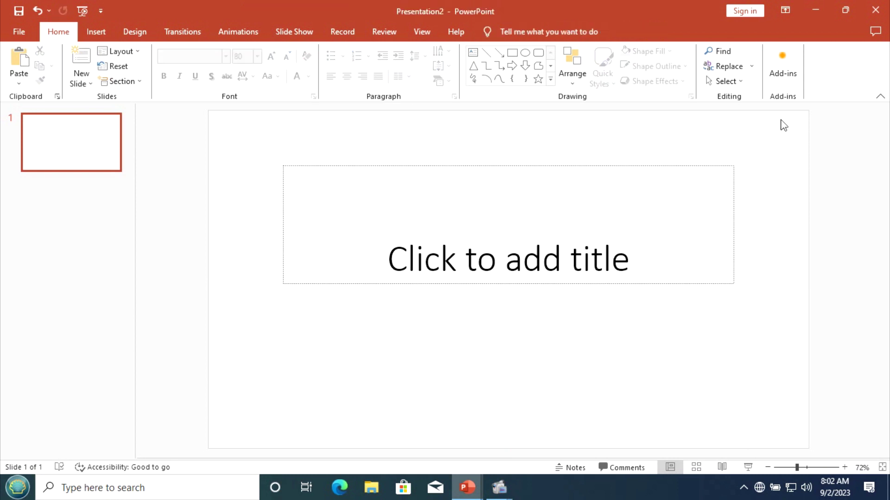
click(816, 11)
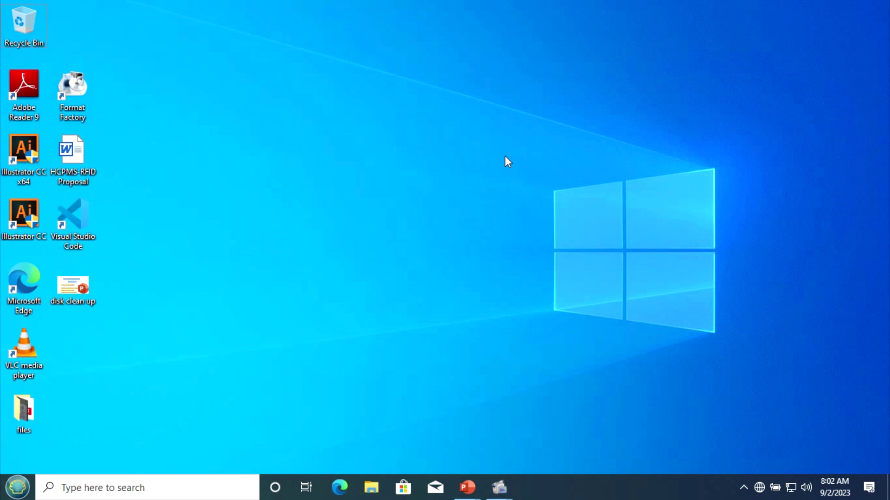
- Run cleanmgr from the Run dialog to launch Disk Cleanup's drive selection
key(super)
key(super+r)
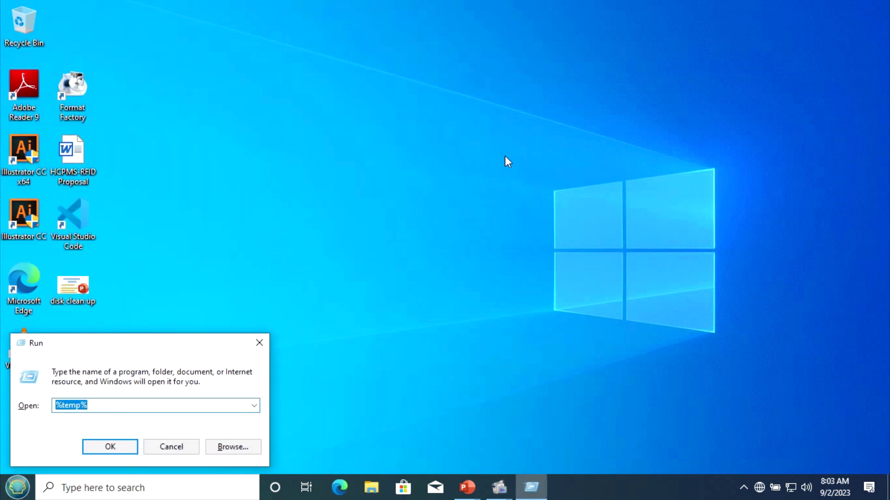
text(cleanmgr)
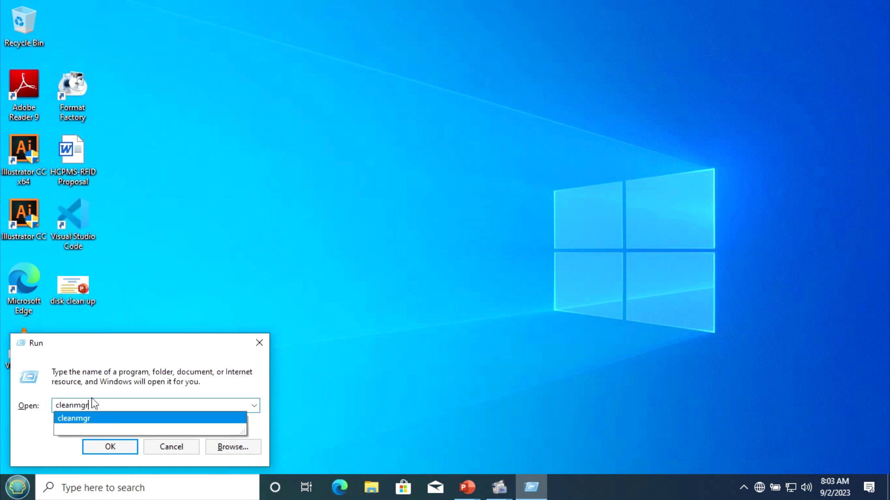
key(Return)
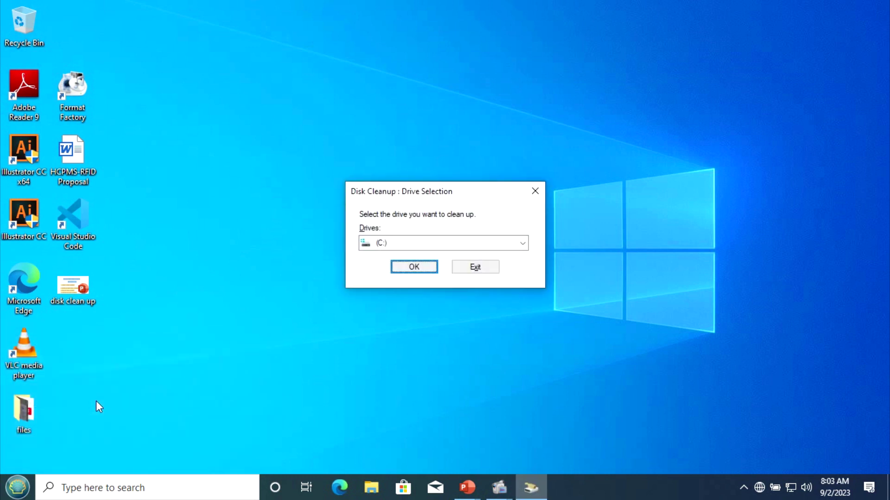
- Choose drive C: in Disk Cleanup's Drives list and start the scan
click(423, 243)
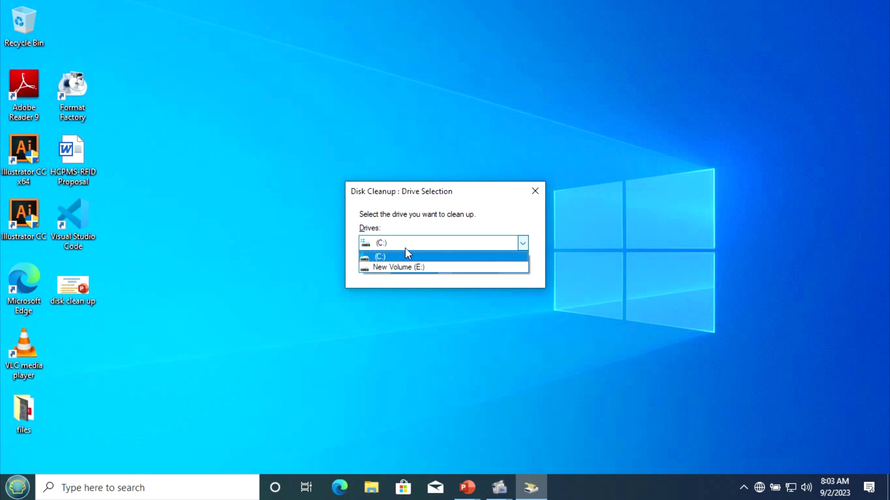
click(405, 256)
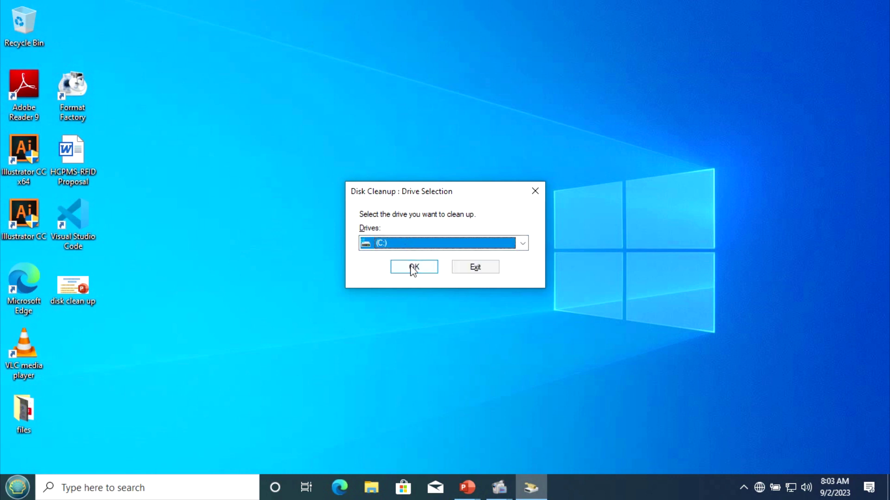
click(411, 268)
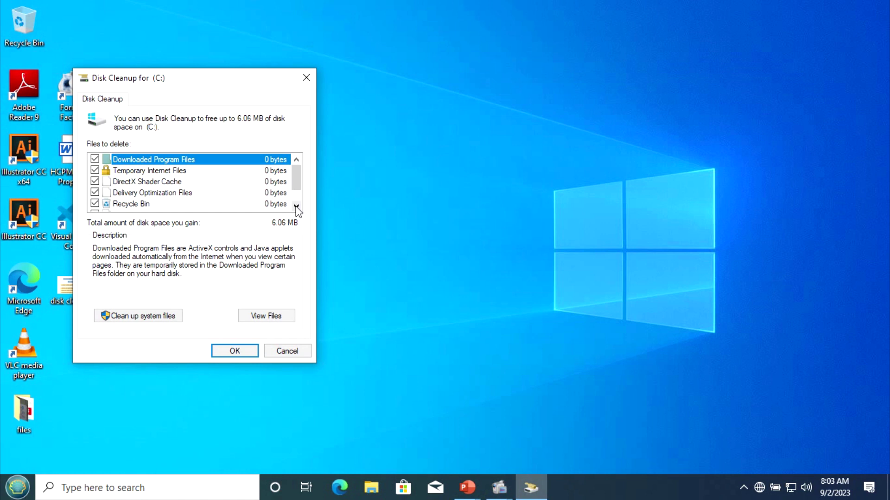
- Review the descriptions of Temporary Internet Files, Delivery Optimization Files and Recycle Bin categories
click(160, 172)
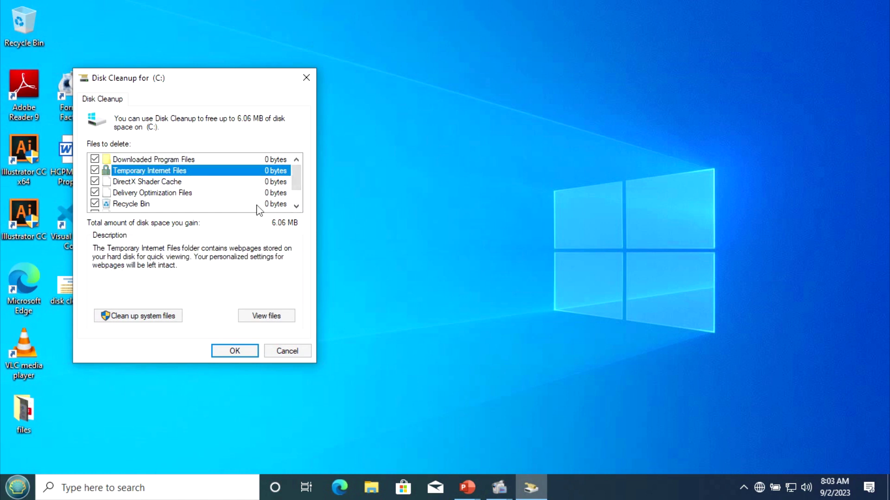
click(141, 193)
click(296, 207)
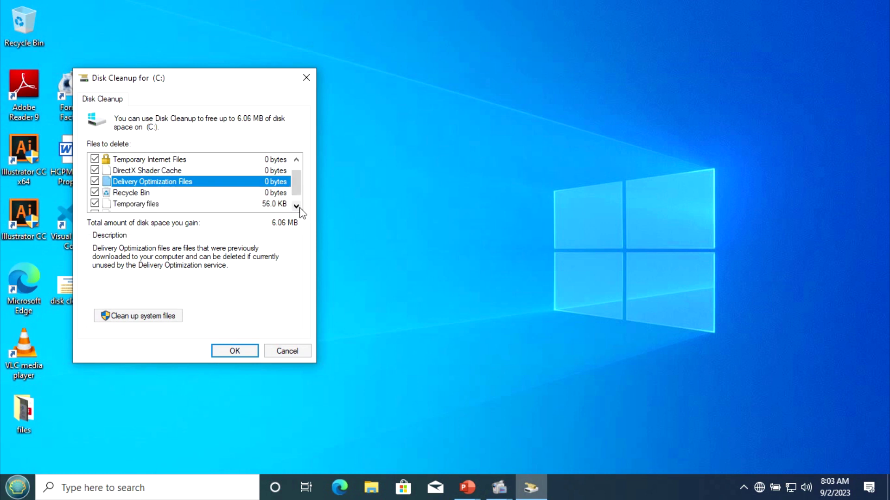
click(145, 193)
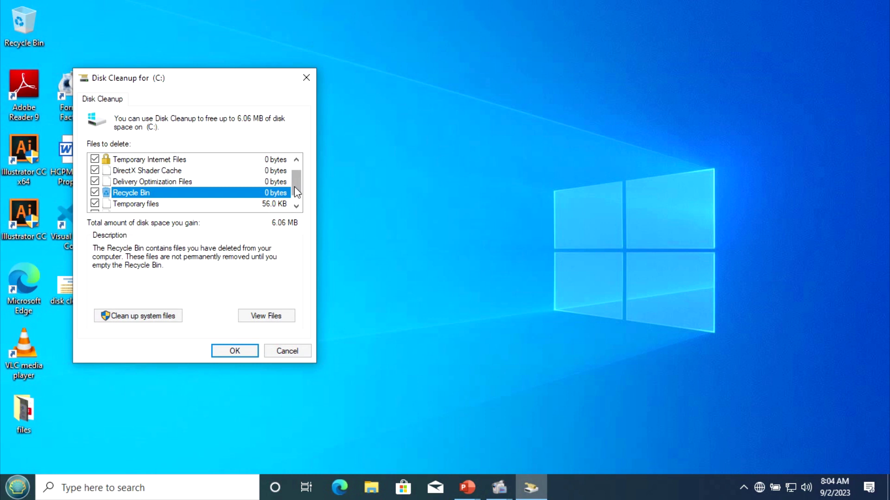
scroll(295, 187, down, 1)
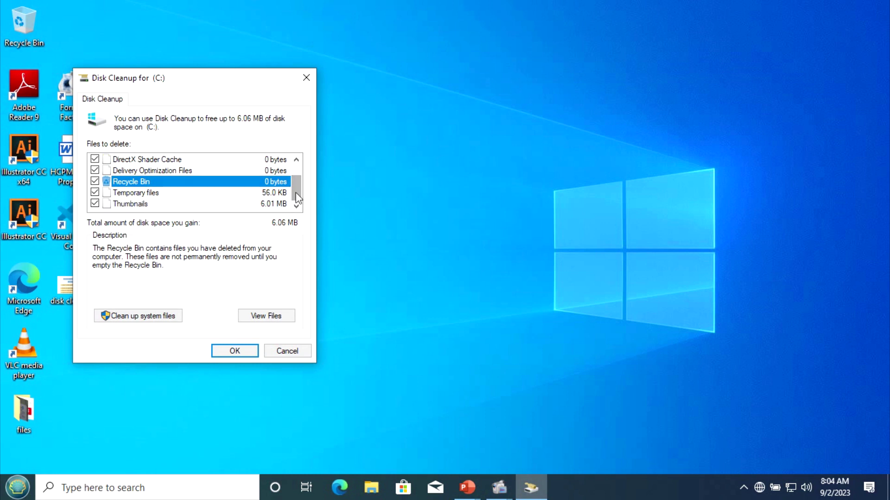
scroll(296, 198, up, 1)
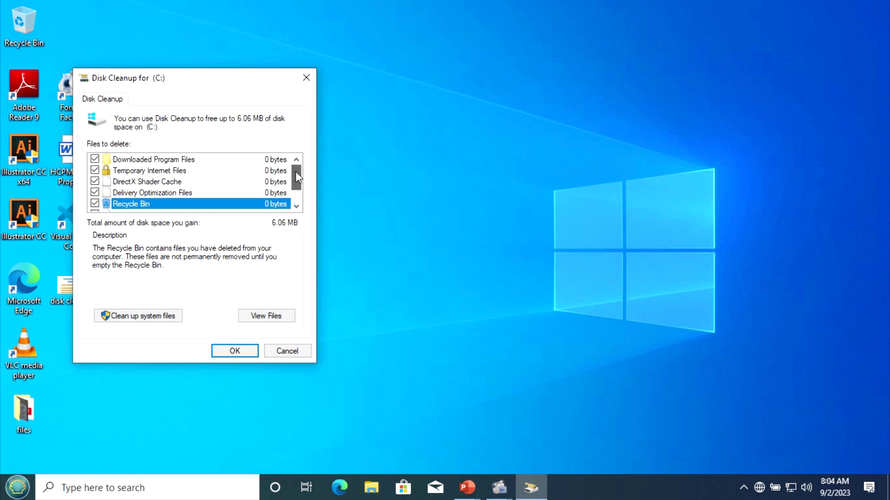
- Add Downloaded Program Files to the C: cleanup and confirm permanent deletion of checked files
click(95, 159)
click(296, 207)
click(296, 207)
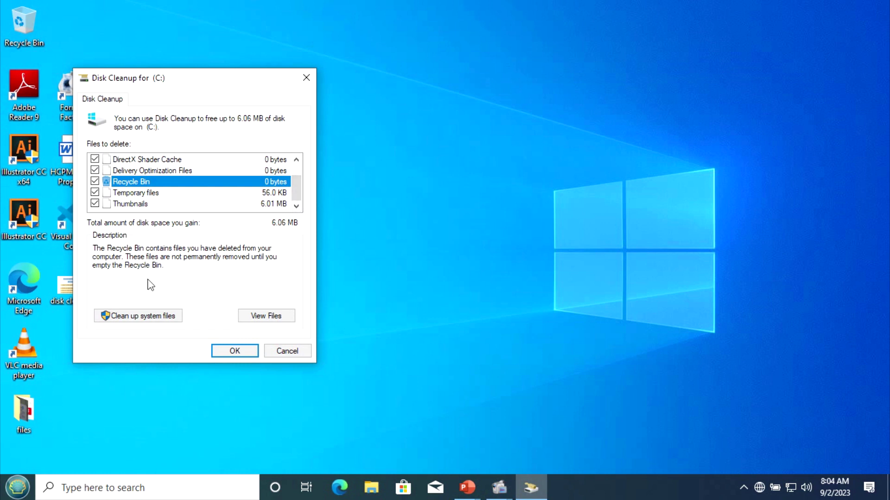
click(231, 353)
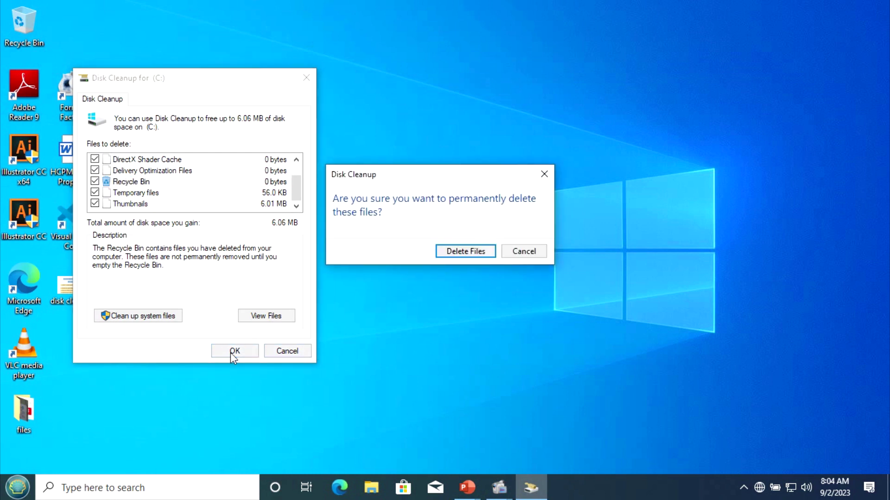
key(Return)
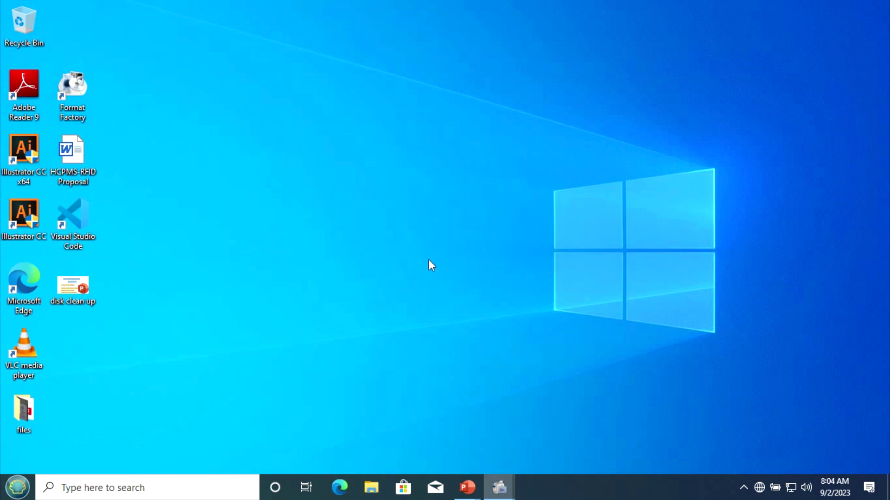
right_click(400, 91)
- Refresh the desktop and rerun cleanmgr to reopen Disk Cleanup
click(437, 136)
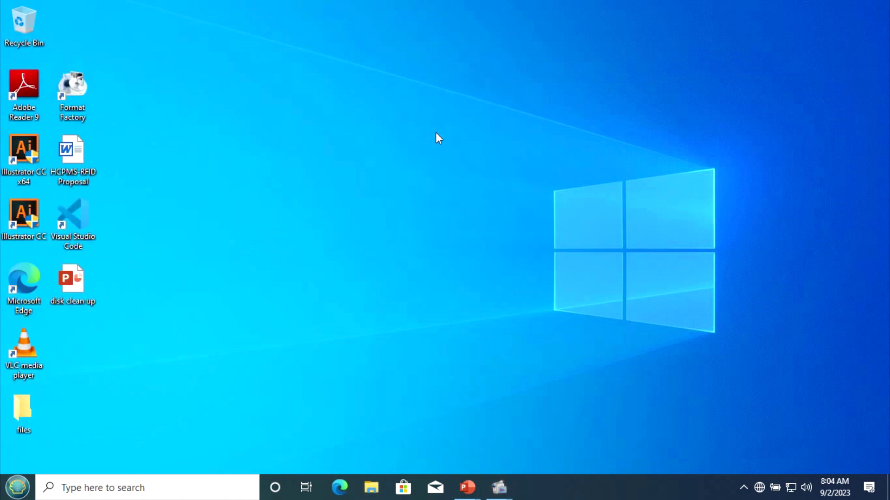
key(super)
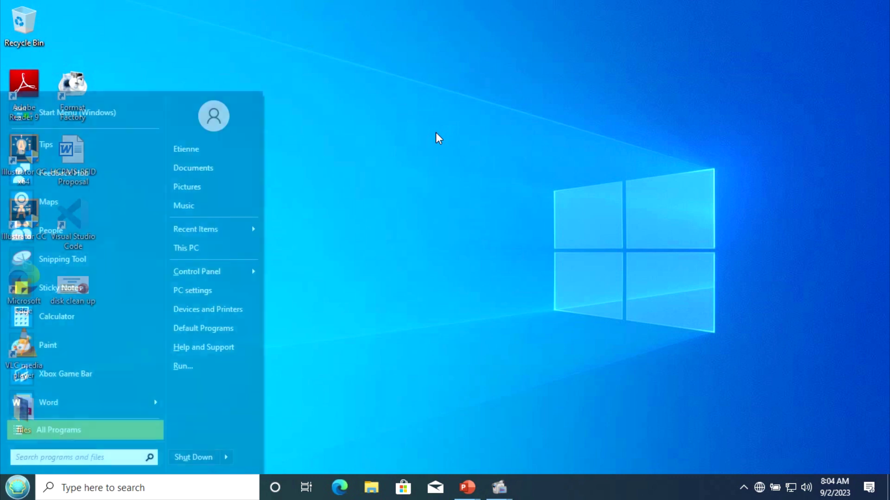
key(super+r)
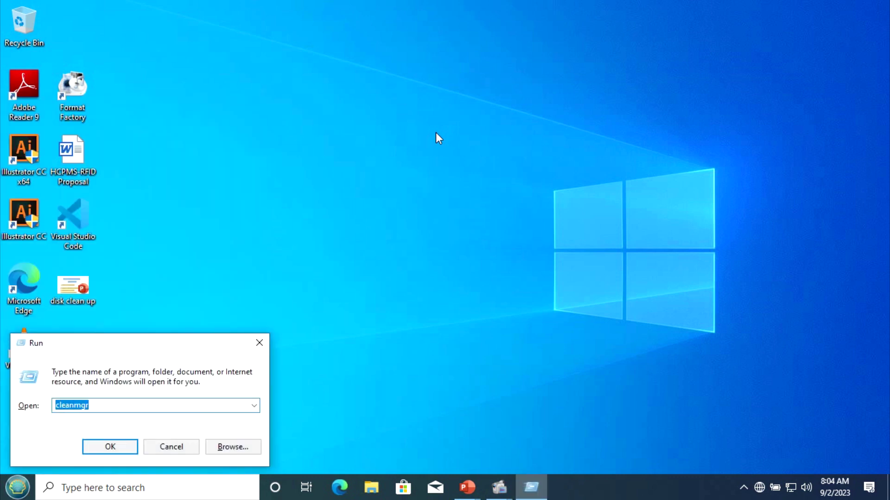
key(Return)
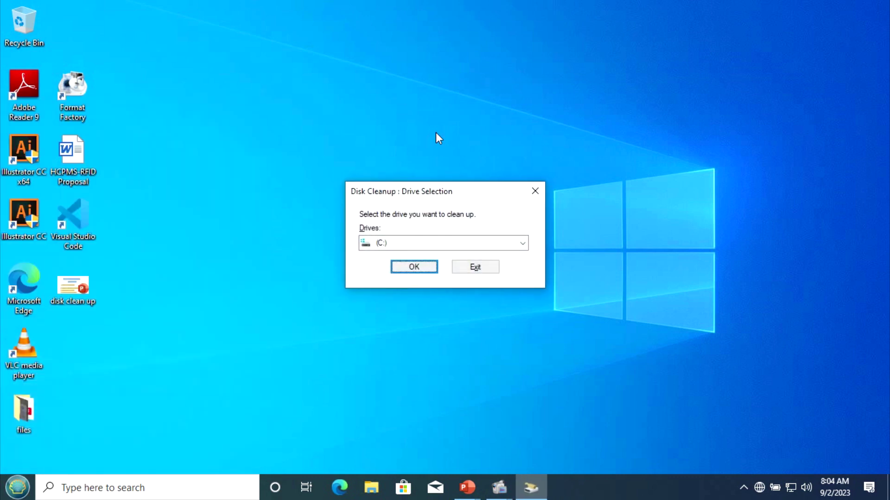
- Scan New Volume (E:), which offers 0 bytes to free, and cancel the cleanup
click(501, 246)
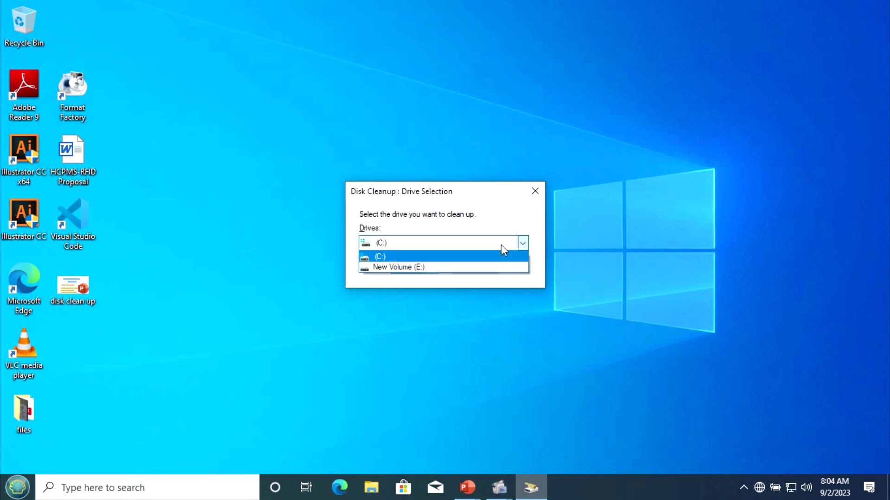
click(448, 268)
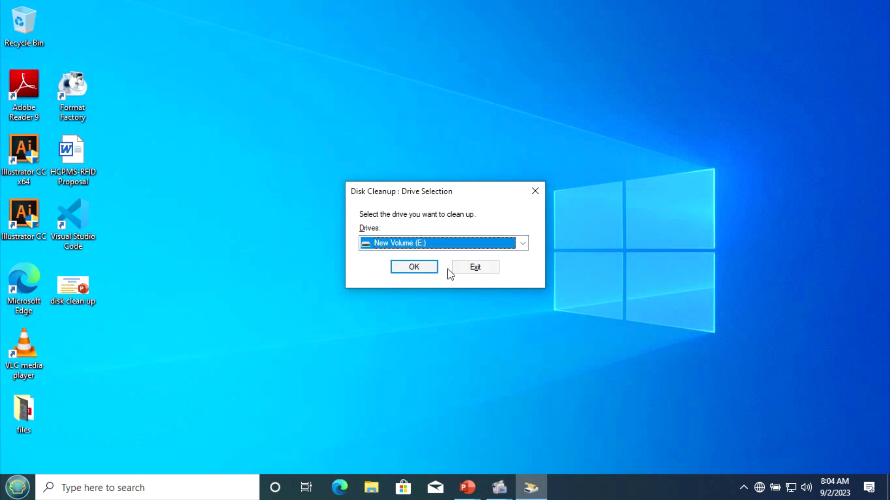
click(424, 267)
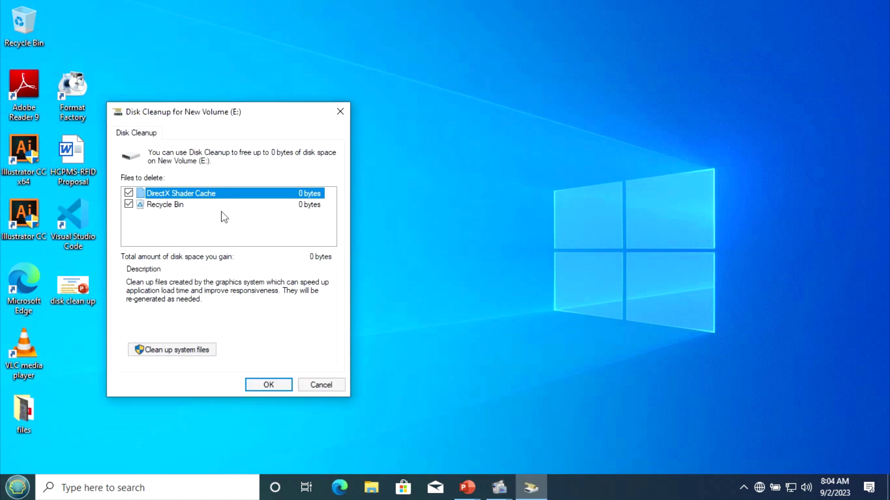
click(323, 388)
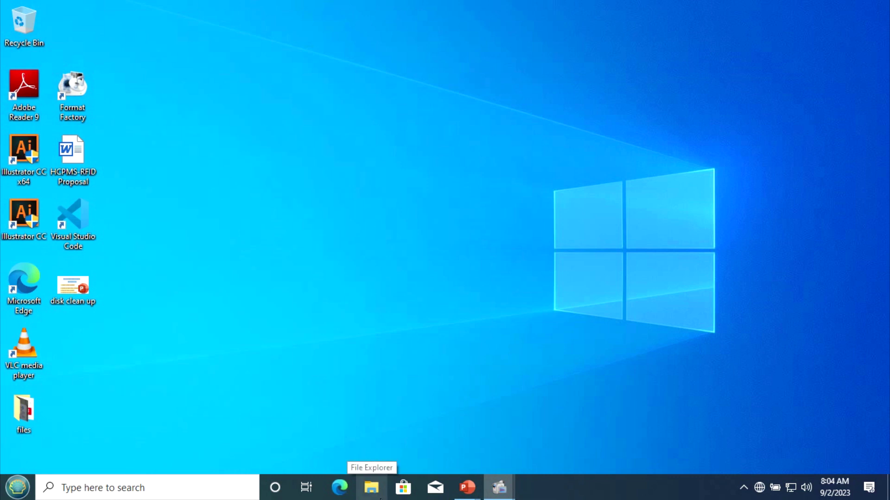
key(super)
click(511, 202)
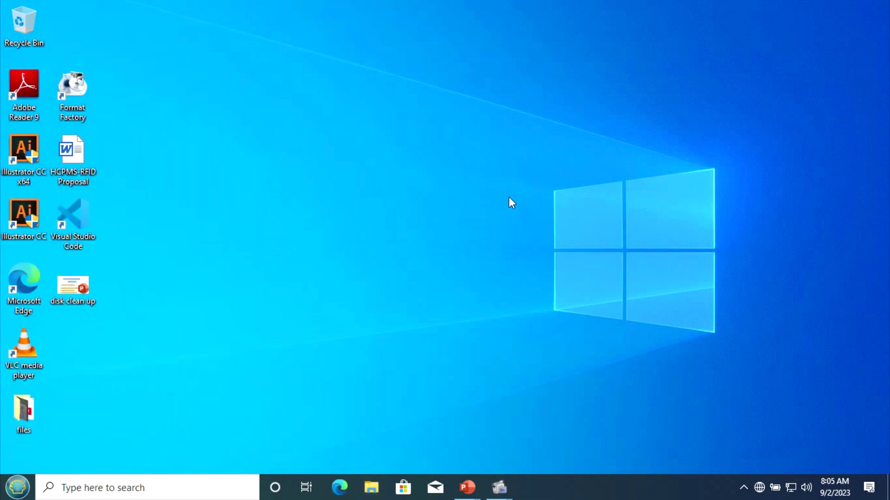
- Open Local Disk (C:) Properties from This PC and start Disk Cleanup, which offers 5.06 MB
key(super+e)
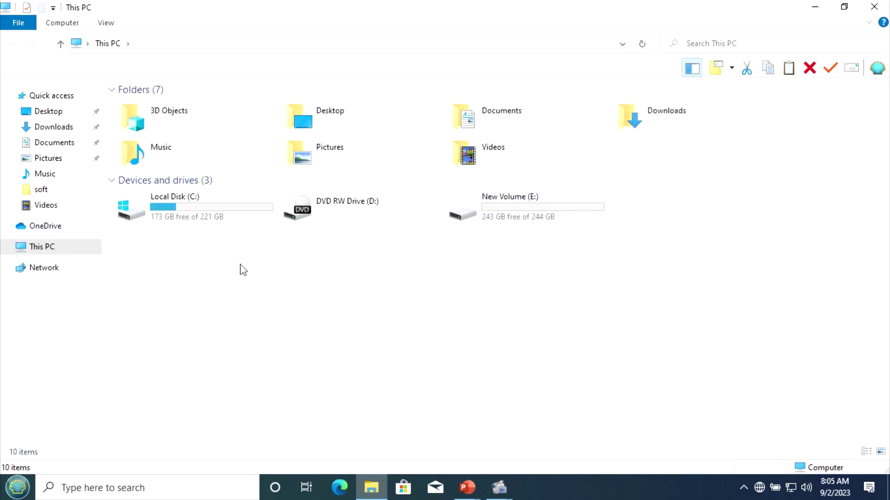
right_click(241, 270)
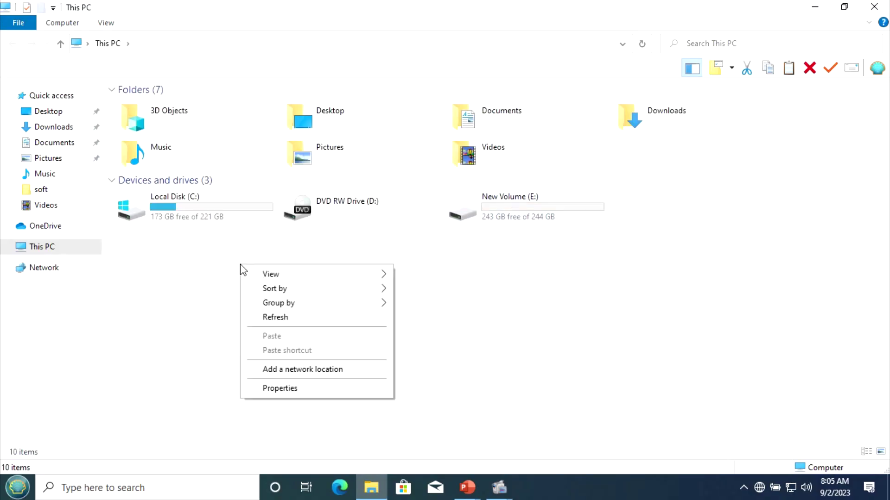
click(284, 324)
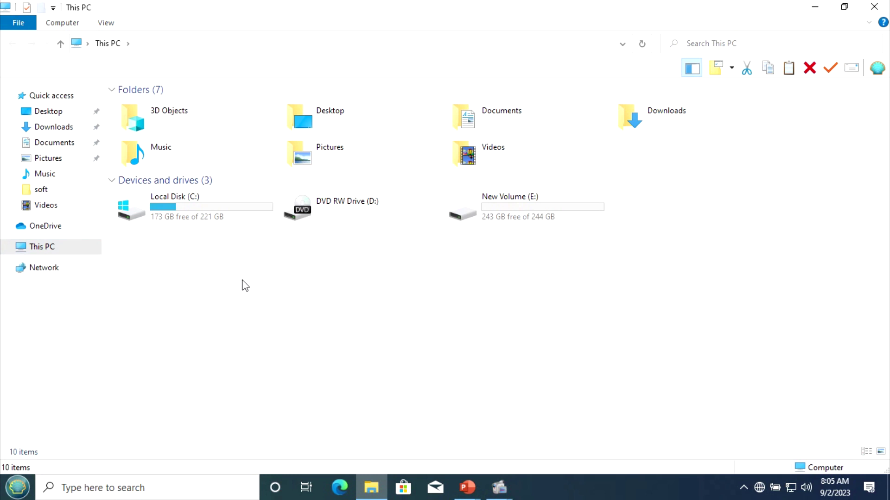
click(194, 219)
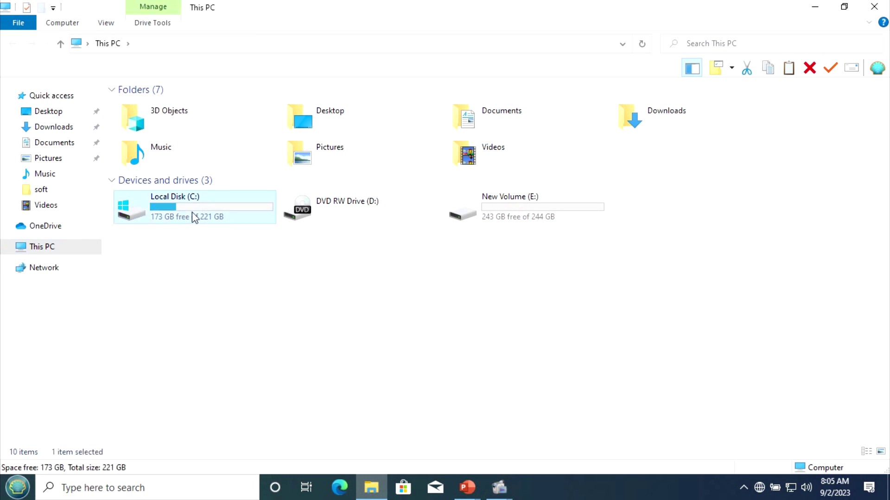
right_click(194, 218)
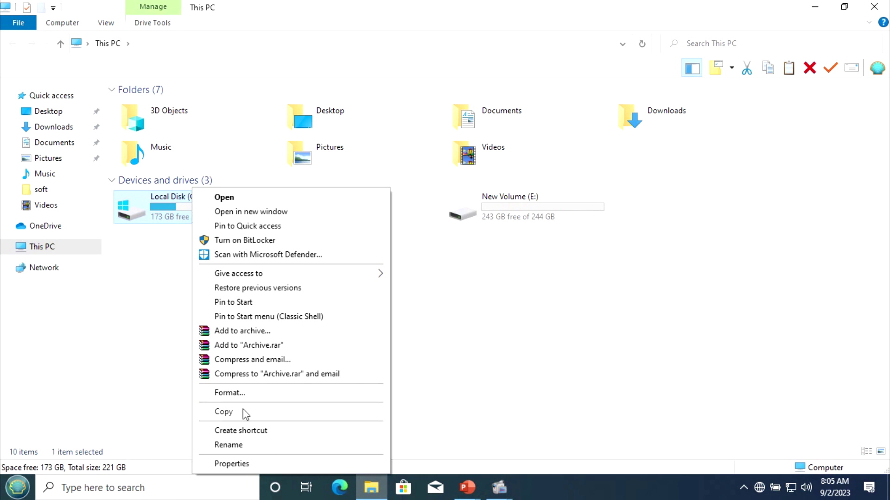
click(231, 463)
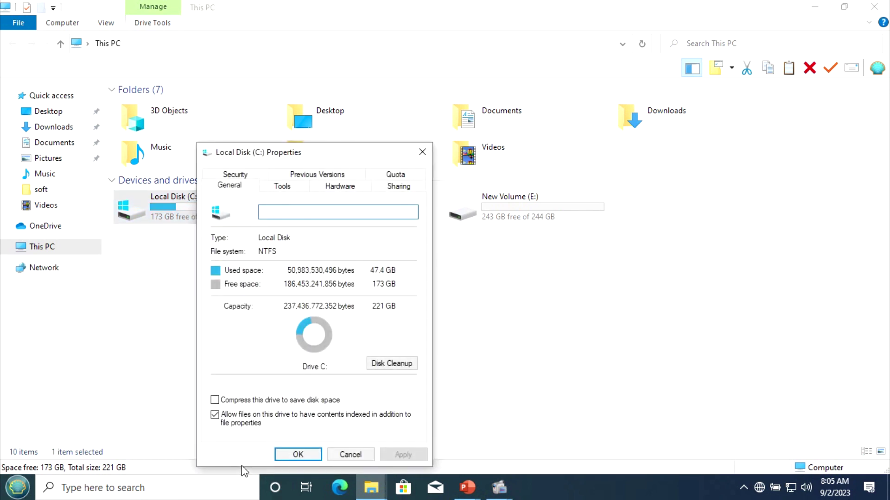
click(395, 369)
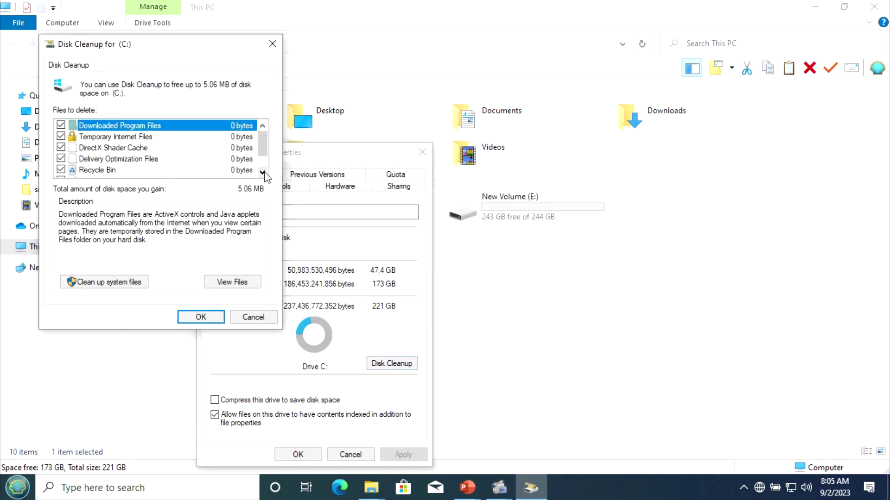
- Rescan drive C: including system files, and open Local Disk (C:) to show its six folders
scroll(263, 172, down, 1)
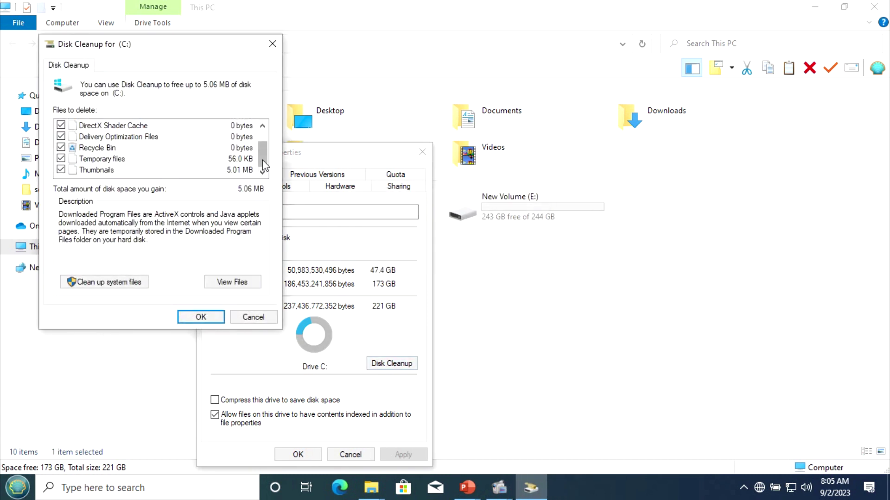
mouse_move(263, 160)
mouse_down()
mouse_move(262, 138)
mouse_move(262, 156)
mouse_up()
click(95, 283)
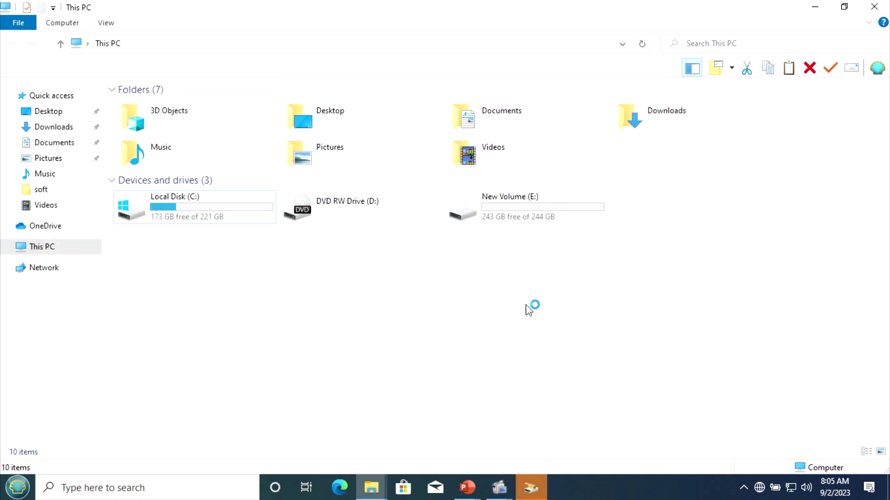
click(204, 220)
double_click(204, 220)
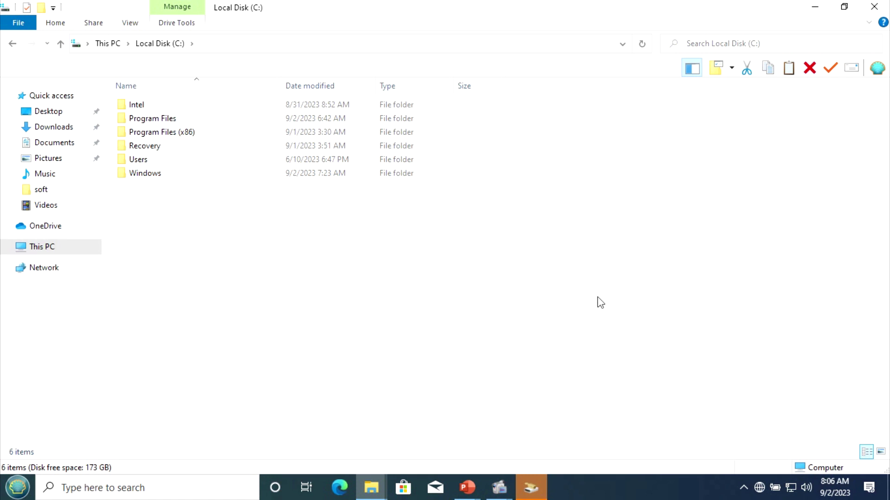
- Review the checked items for drive C: and permanently delete about 12.7 MB of files
click(531, 488)
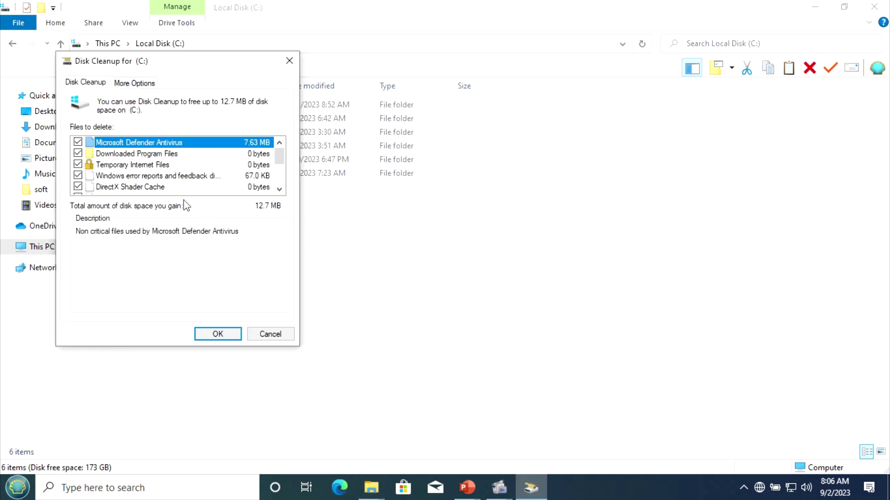
click(279, 189)
click(279, 189)
click(279, 189)
click(279, 189)
click(279, 189)
click(279, 189)
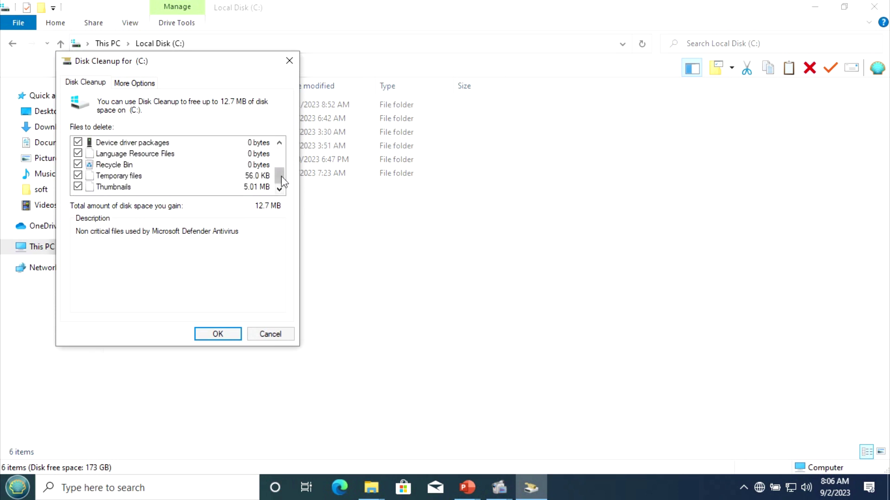
drag(279, 179, 280, 154)
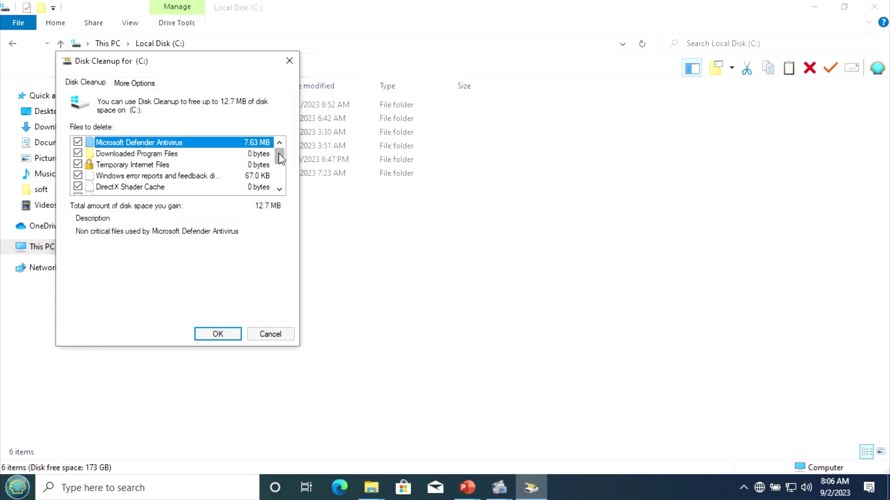
drag(280, 158, 282, 192)
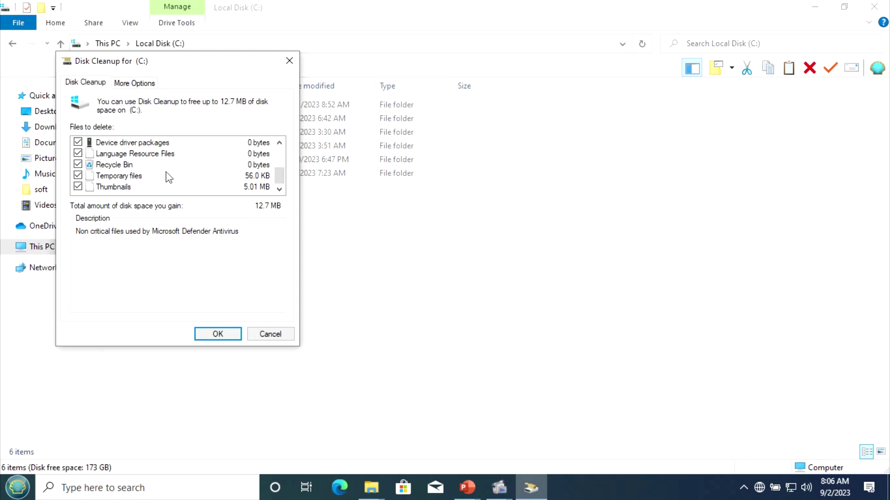
click(280, 143)
click(280, 142)
click(279, 143)
click(279, 142)
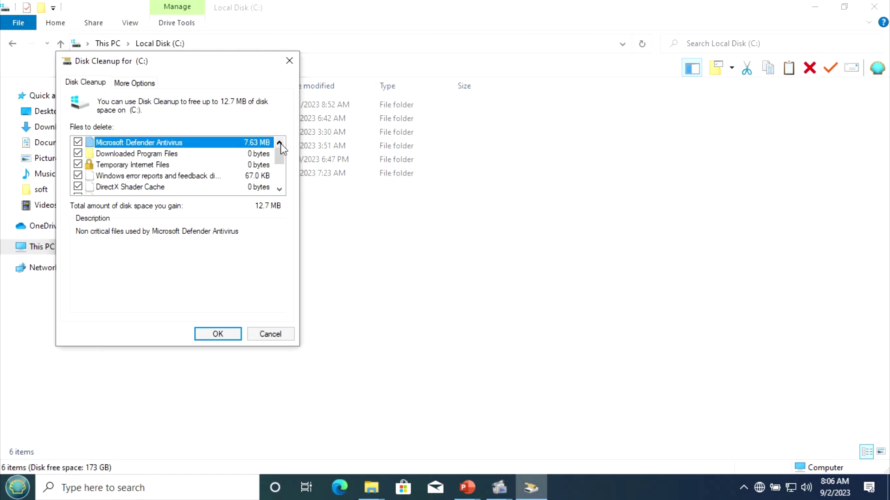
click(280, 189)
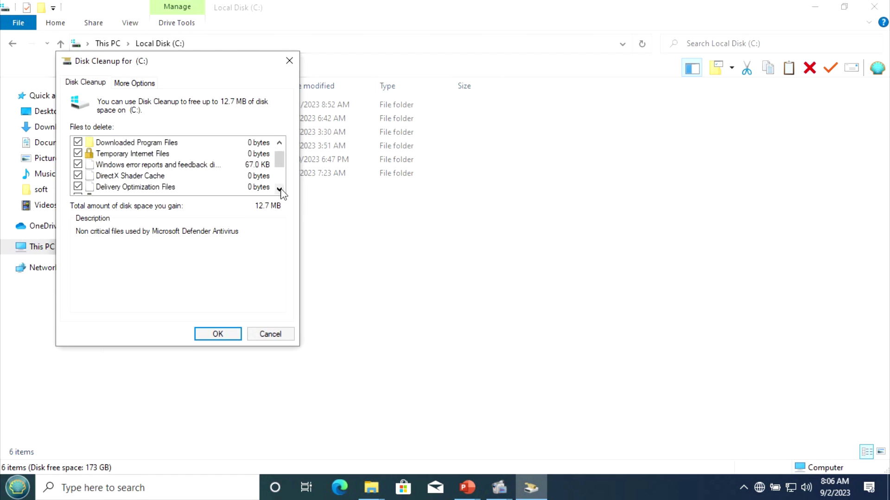
click(219, 336)
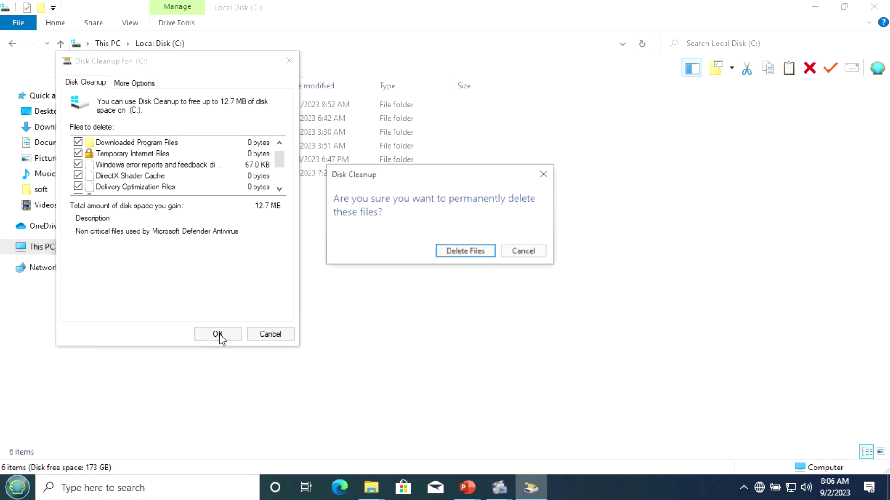
key(Return)
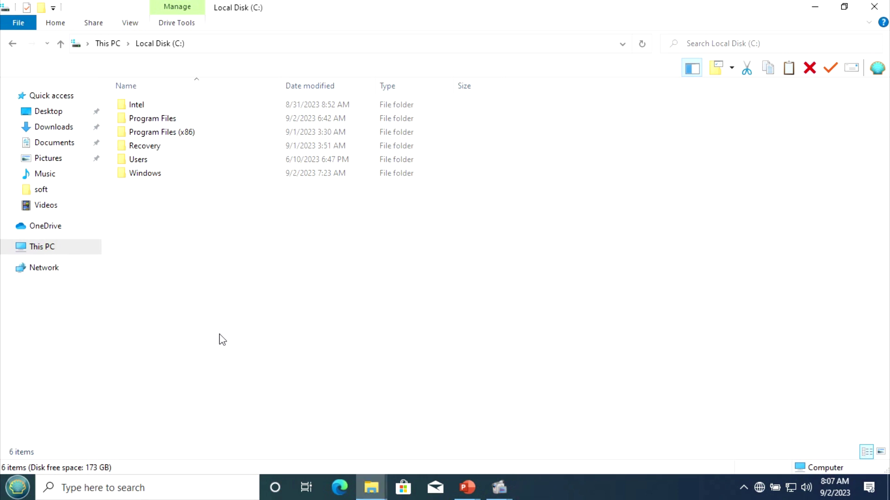
- Close File Explorer and the C: Properties dialog, then refresh the desktop
click(875, 7)
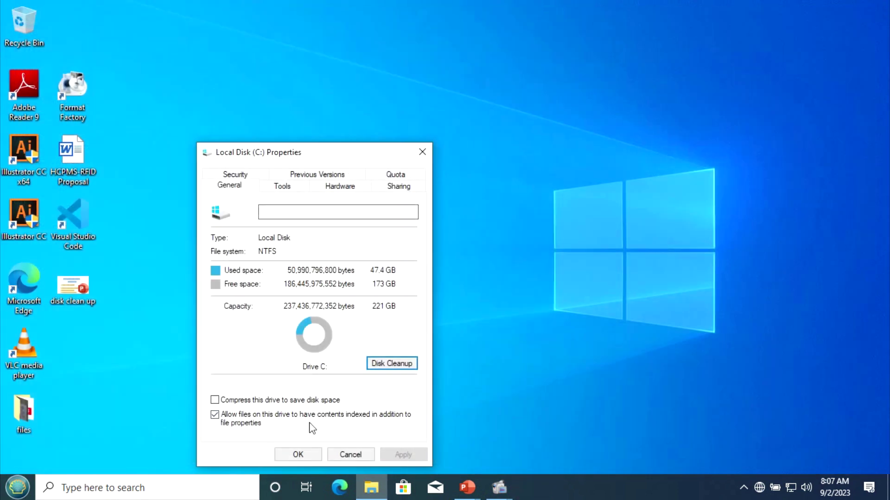
click(301, 455)
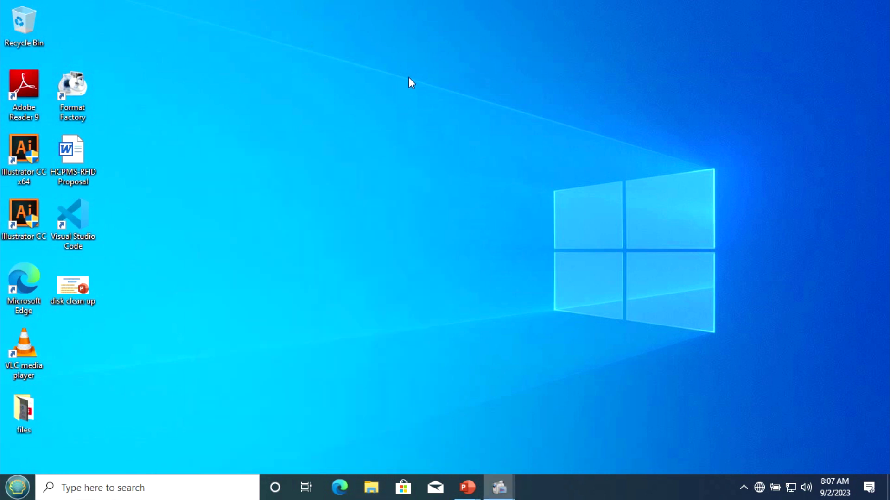
right_click(407, 77)
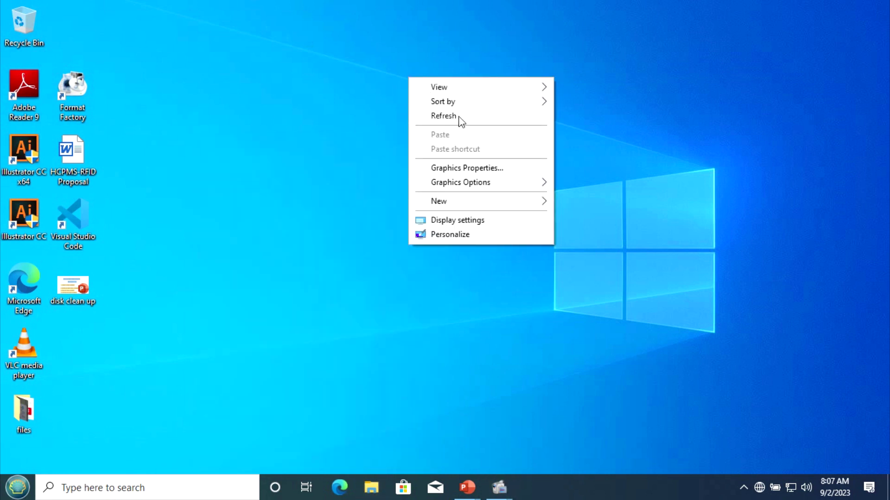
click(458, 116)
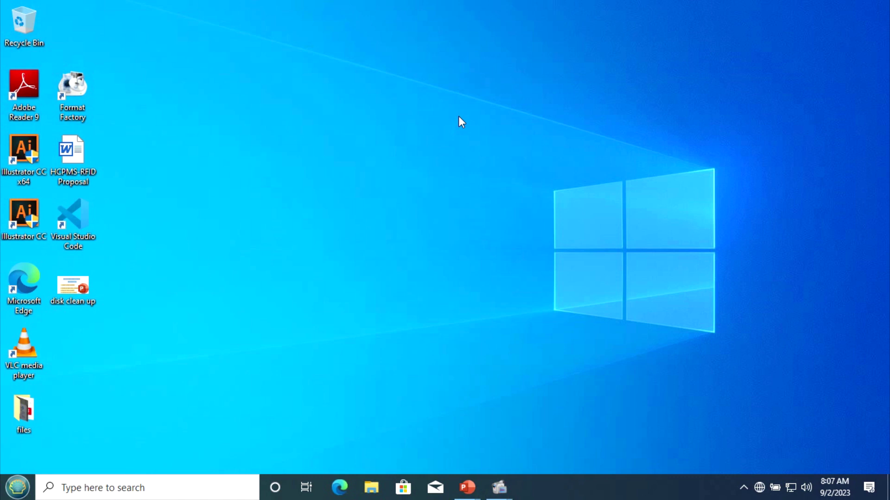